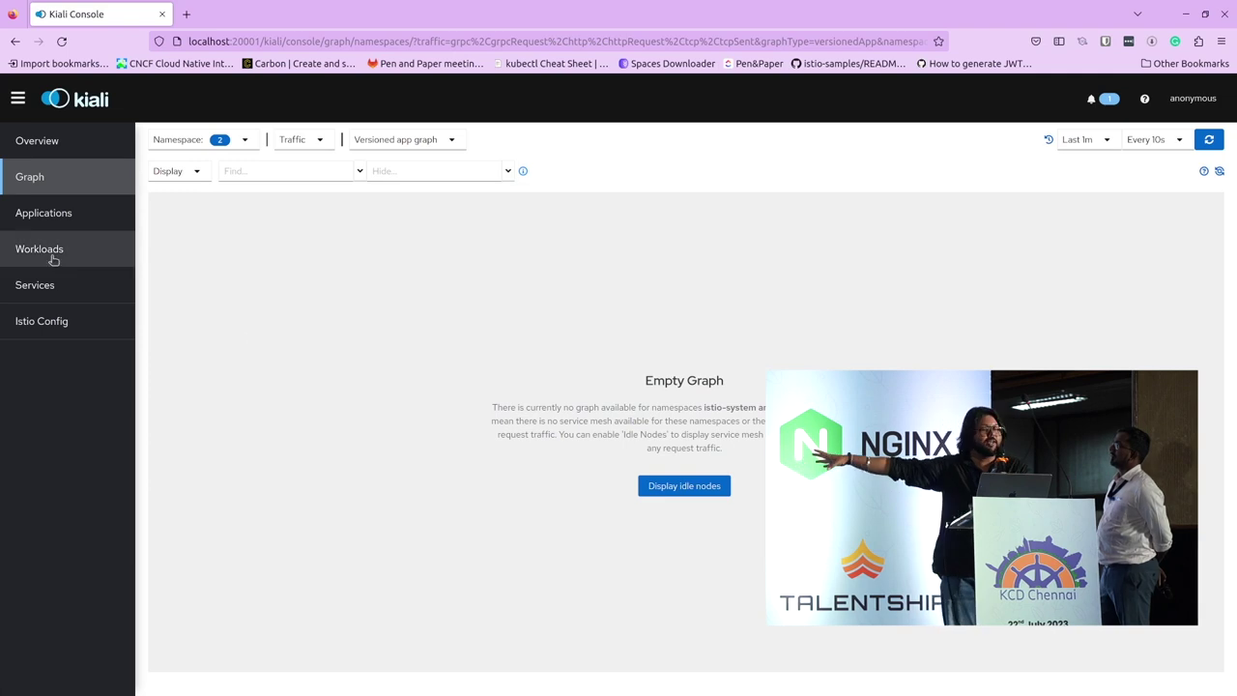
Step: Browse the Kiali Applications list, then return to the traffic graph
{"action": "left_click", "coordinate": [76, 215]}
{"action": "scroll", "coordinate": [871, 330], "scroll_direction": "down", "scroll_amount": 3}
{"action": "scroll", "coordinate": [435, 405], "scroll_direction": "up", "scroll_amount": 3}
{"action": "left_click", "coordinate": [29, 177]}
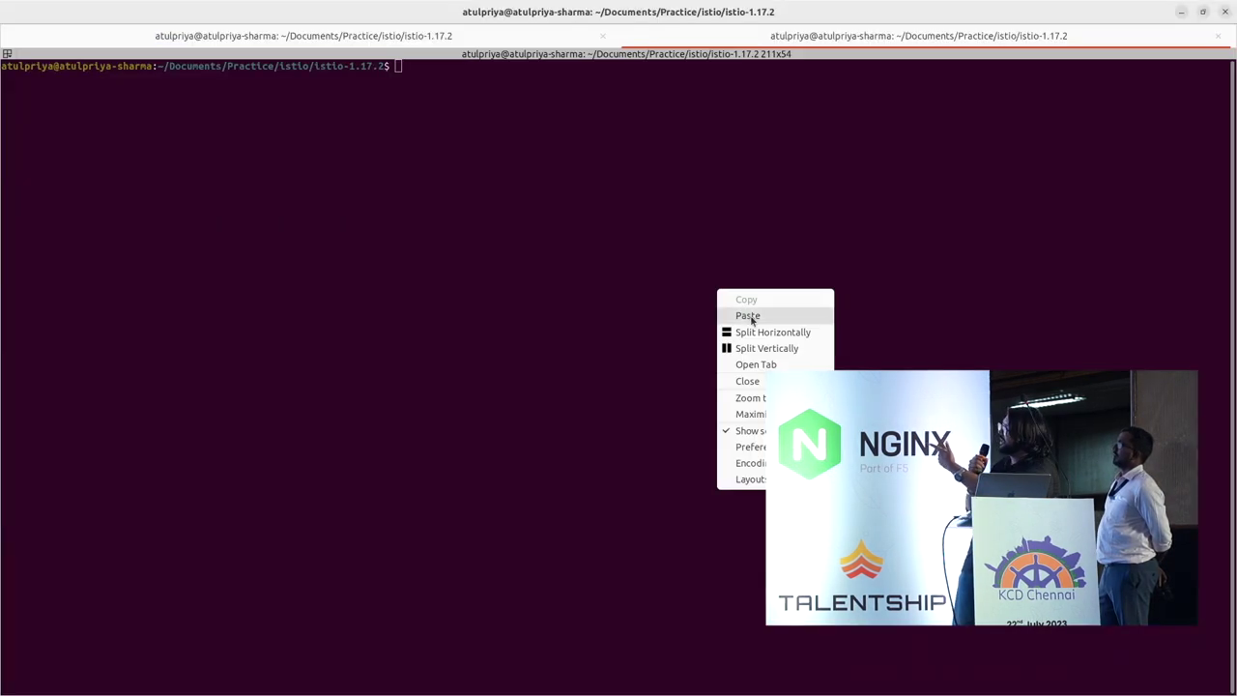
Step: Run the pasted curl loop sending 100 requests to the Bookinfo productpage
{"action": "left_click", "coordinate": [746, 312]}
{"action": "key", "text": "Return"}
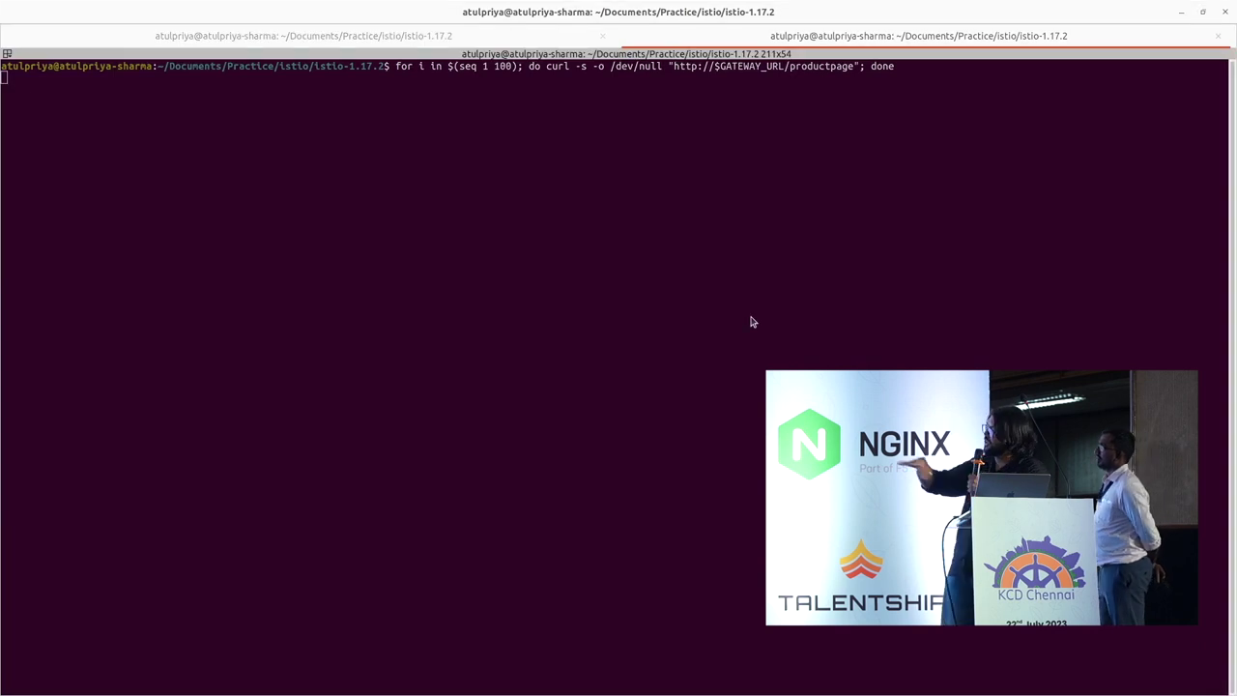
{"action": "key", "text": "alt+Tab"}
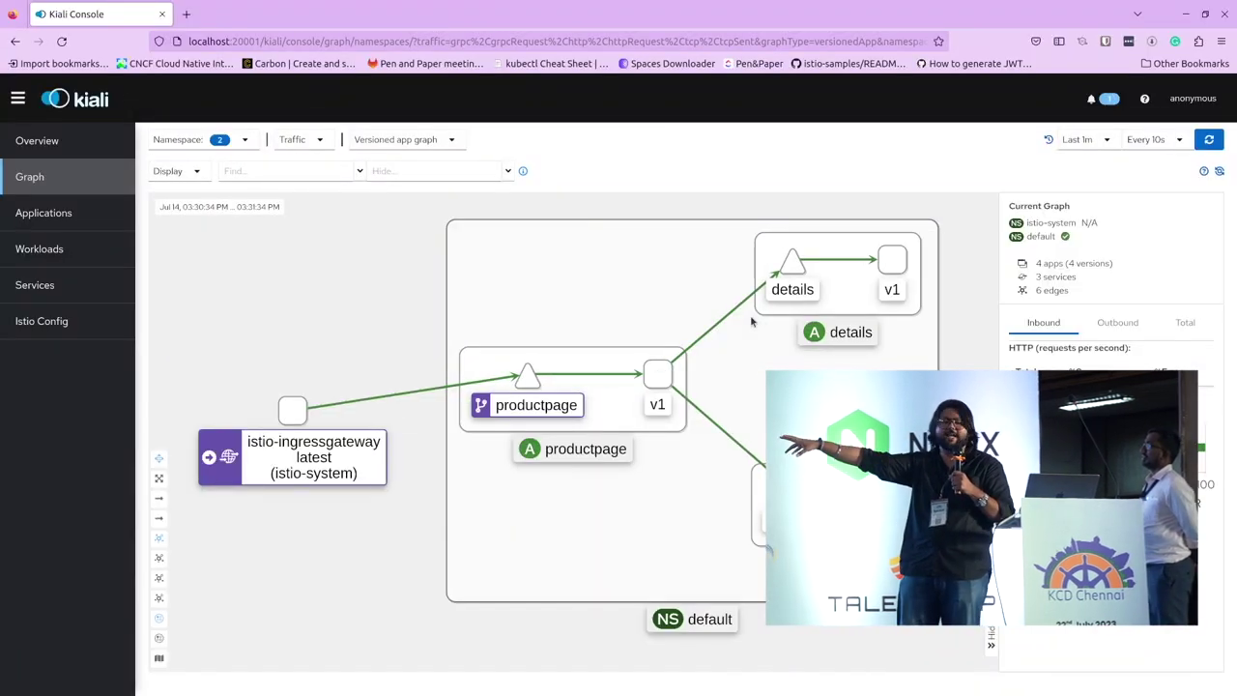
Step: Enable Traffic Animation in the Kiali graph display options and check the Bookinfo page
{"action": "left_click", "coordinate": [174, 171]}
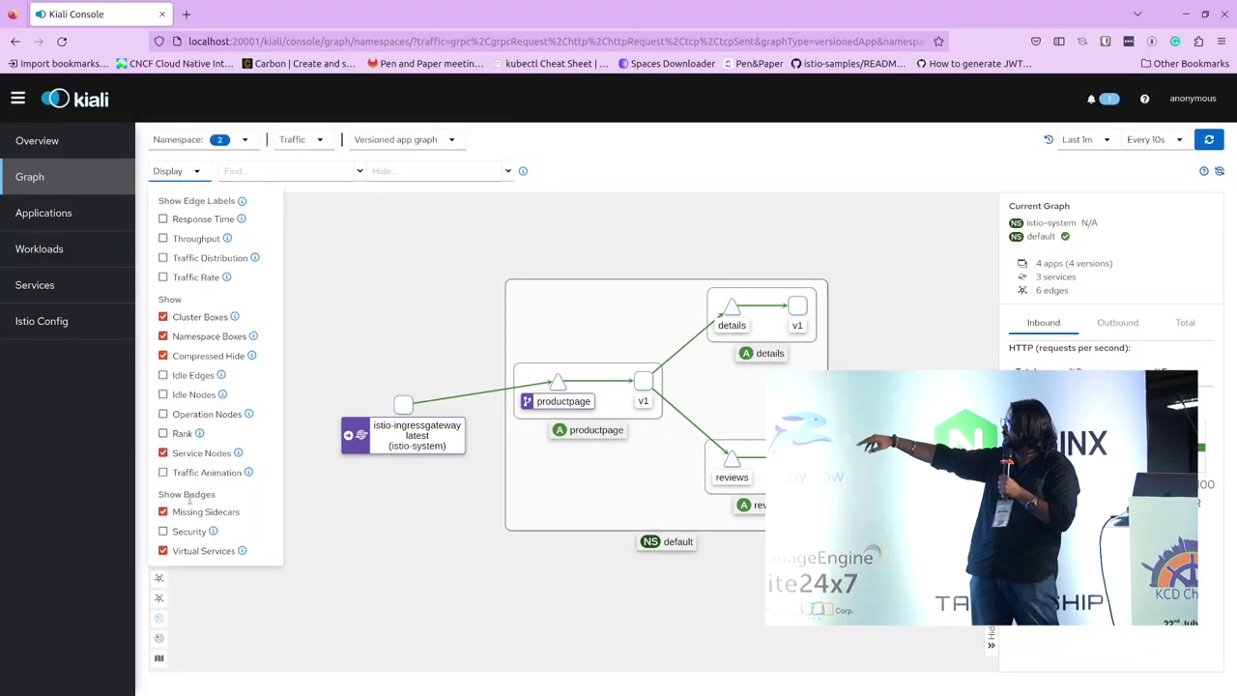
{"action": "left_click", "coordinate": [184, 473]}
{"action": "left_click", "coordinate": [484, 364]}
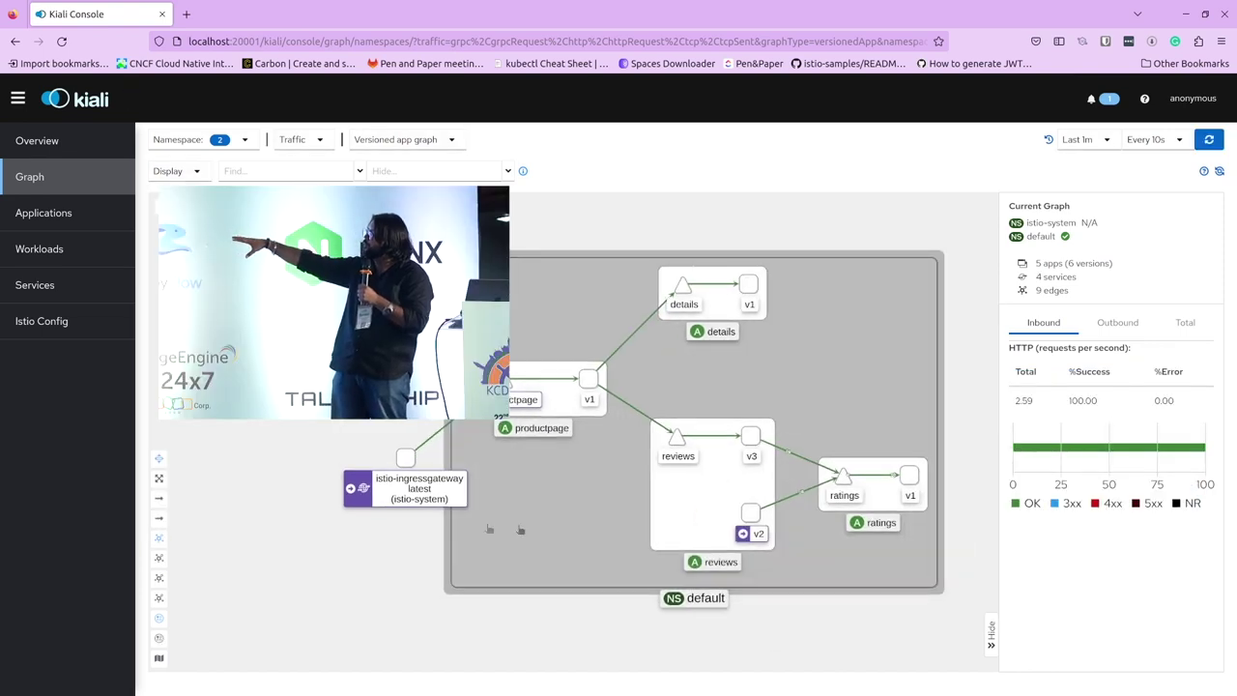
{"action": "left_click", "coordinate": [428, 566]}
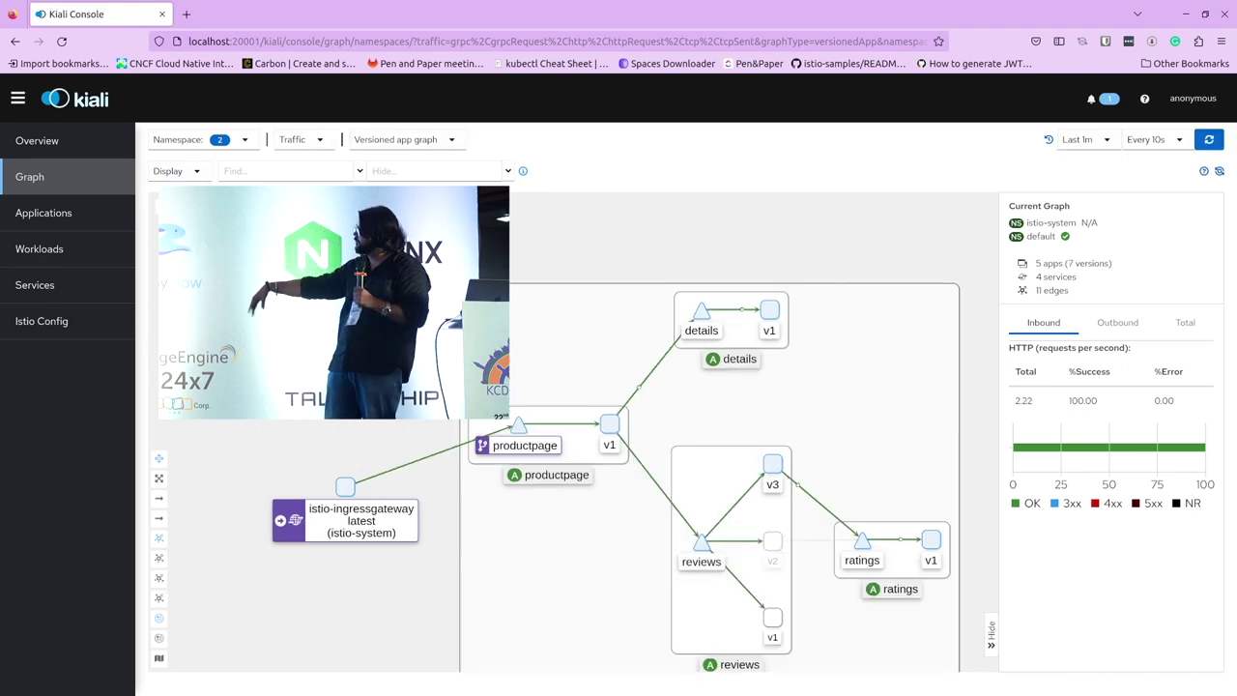
{"action": "key", "text": "alt+Tab"}
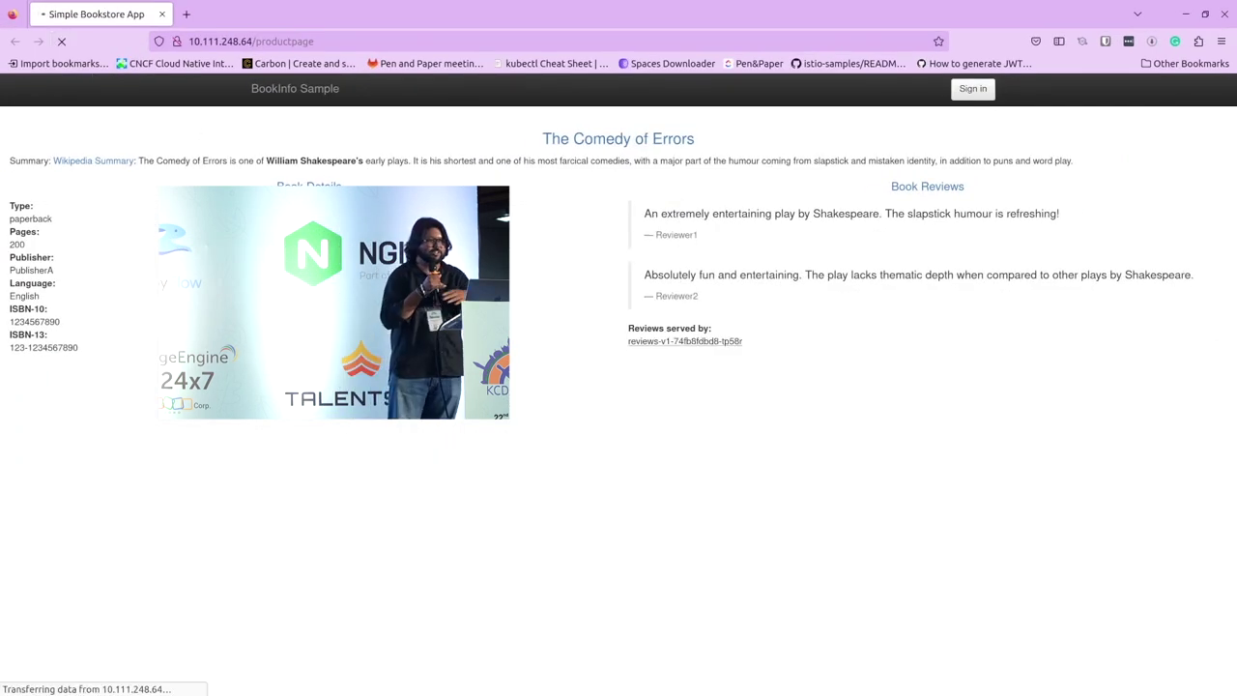
{"action": "key", "text": "alt+Tab"}
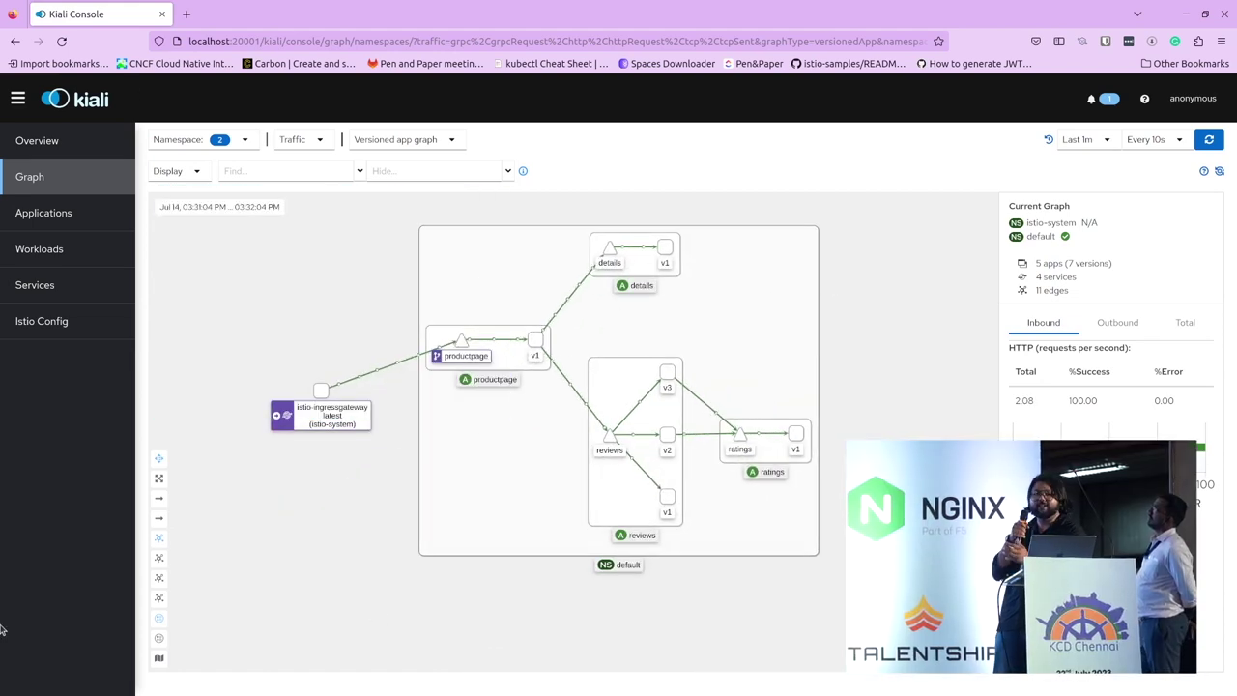
{"action": "key", "text": "alt+Tab"}
Step: Add the Litmus helm repo, create the litmus namespace, and helm install chaos
{"action": "right_click", "coordinate": [542, 207]}
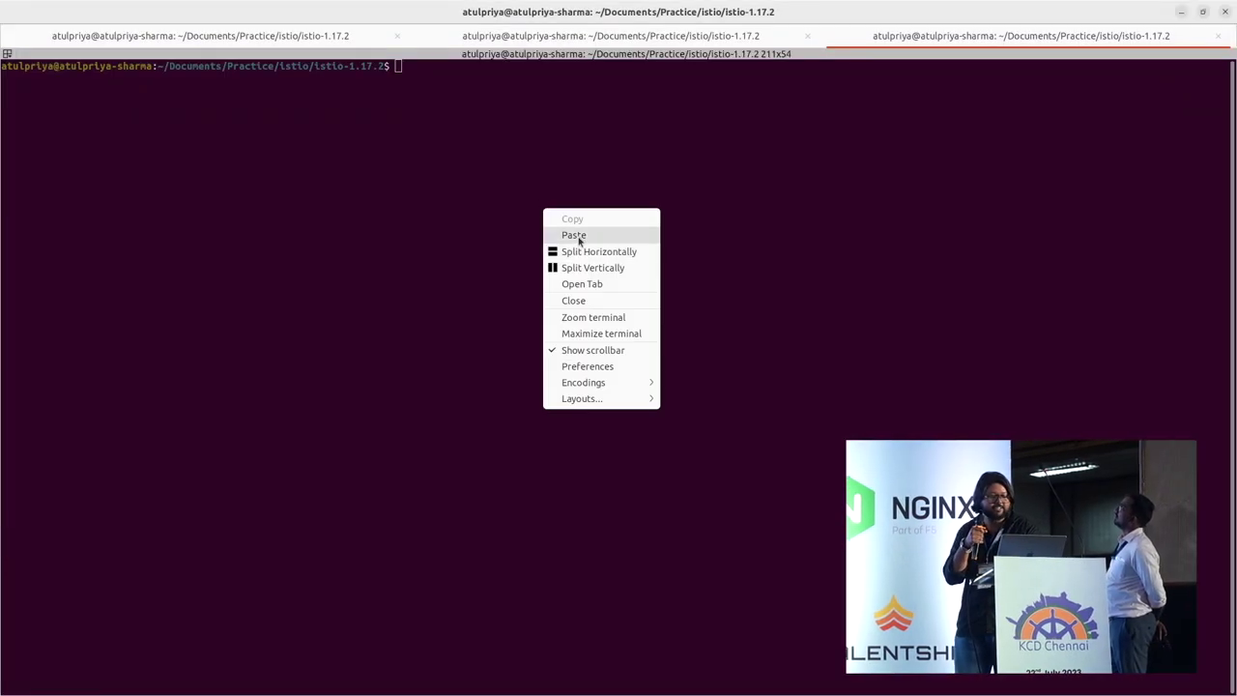
{"action": "left_click", "coordinate": [561, 235]}
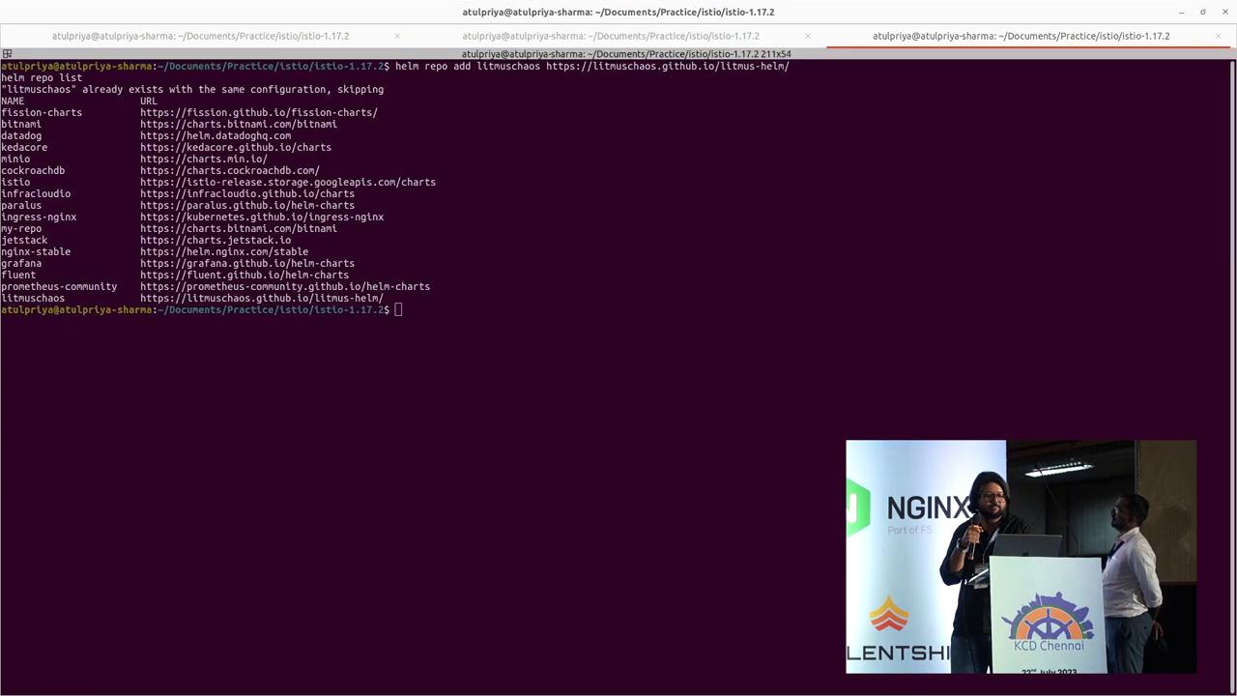
{"action": "right_click", "coordinate": [510, 282]}
{"action": "left_click", "coordinate": [529, 310]}
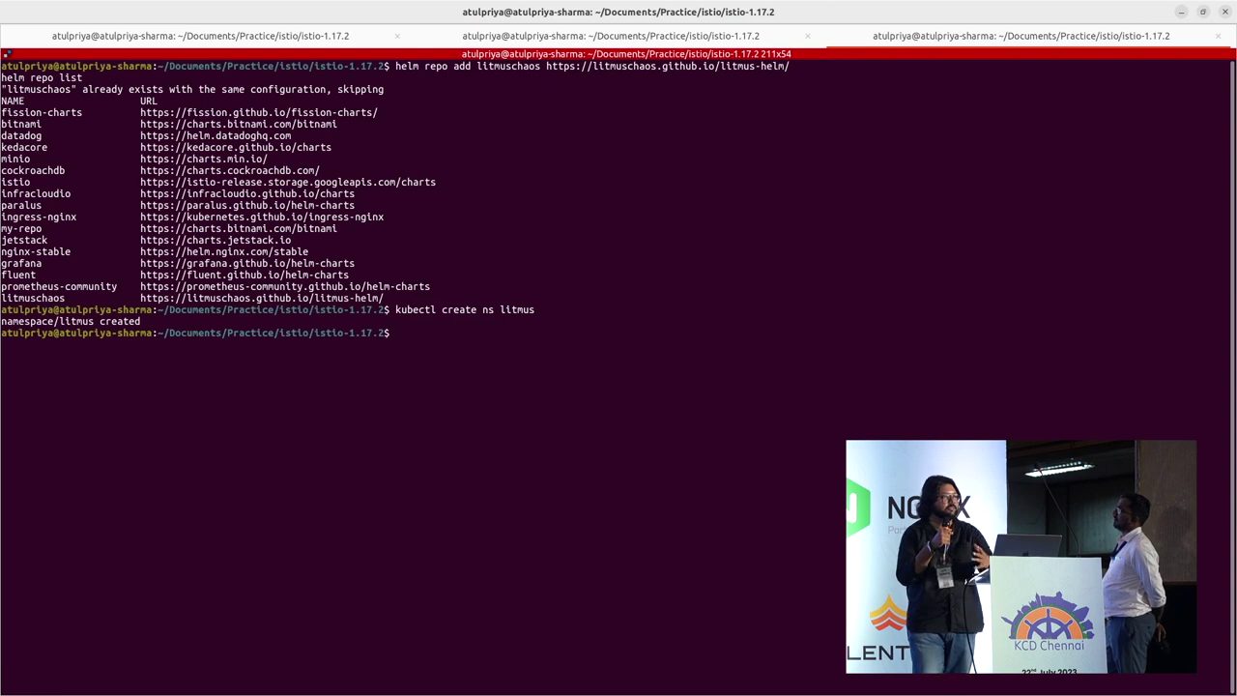
{"action": "right_click", "coordinate": [785, 365]}
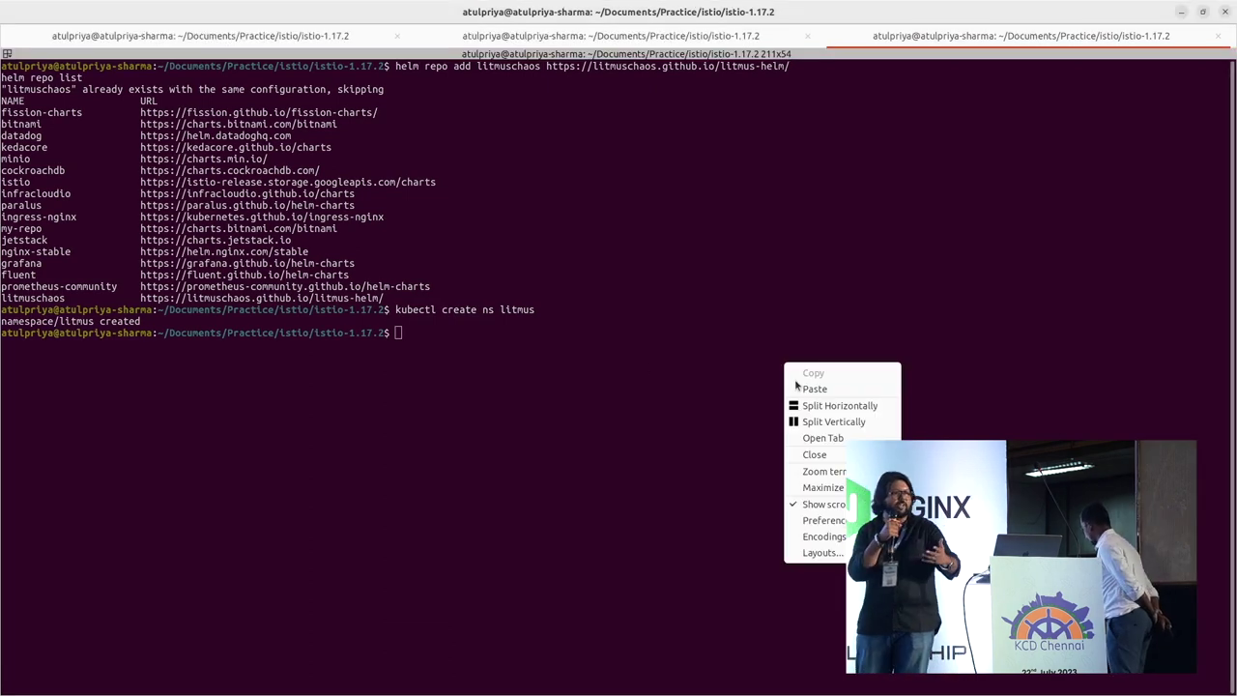
{"action": "left_click", "coordinate": [813, 388]}
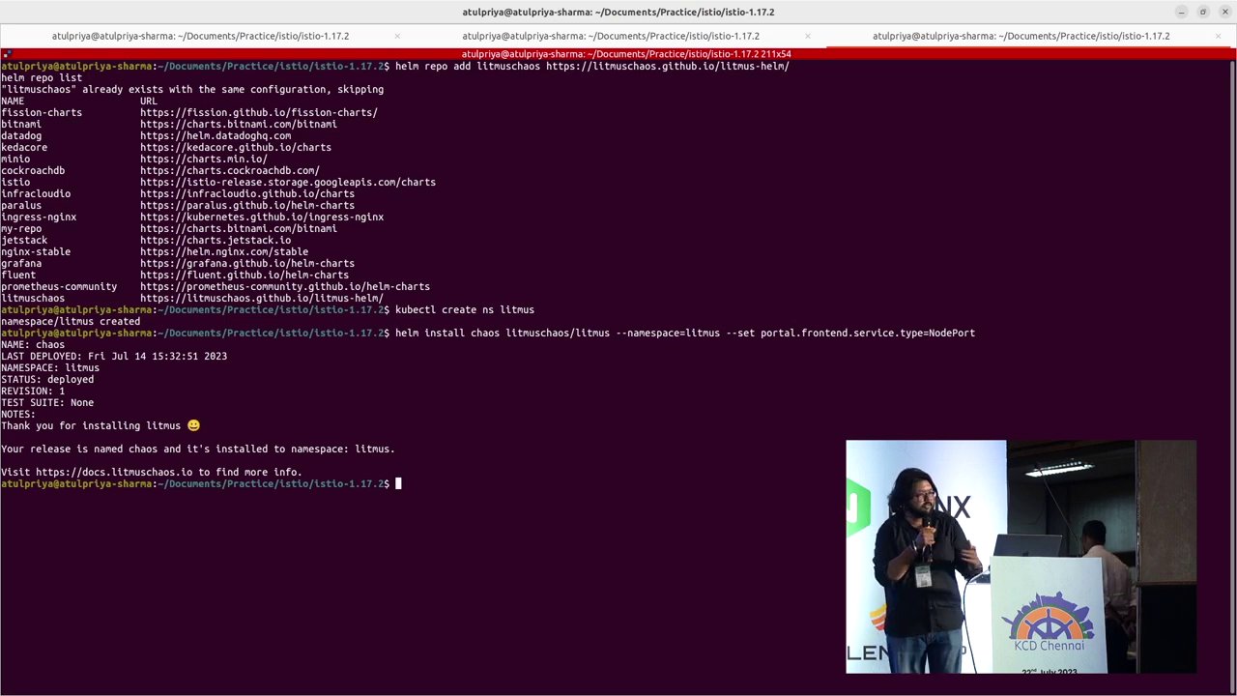
Step: List the pods in the litmus namespace until all four are Running
{"action": "right_click", "coordinate": [537, 423]}
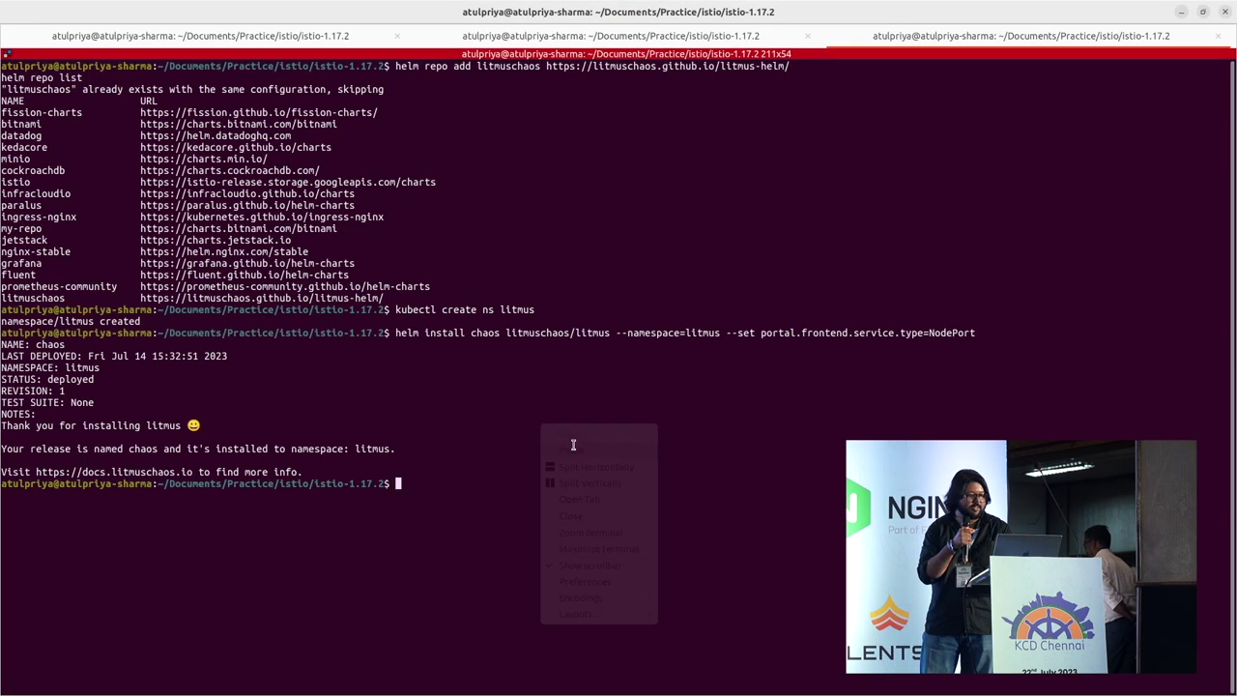
{"action": "left_click", "coordinate": [565, 447]}
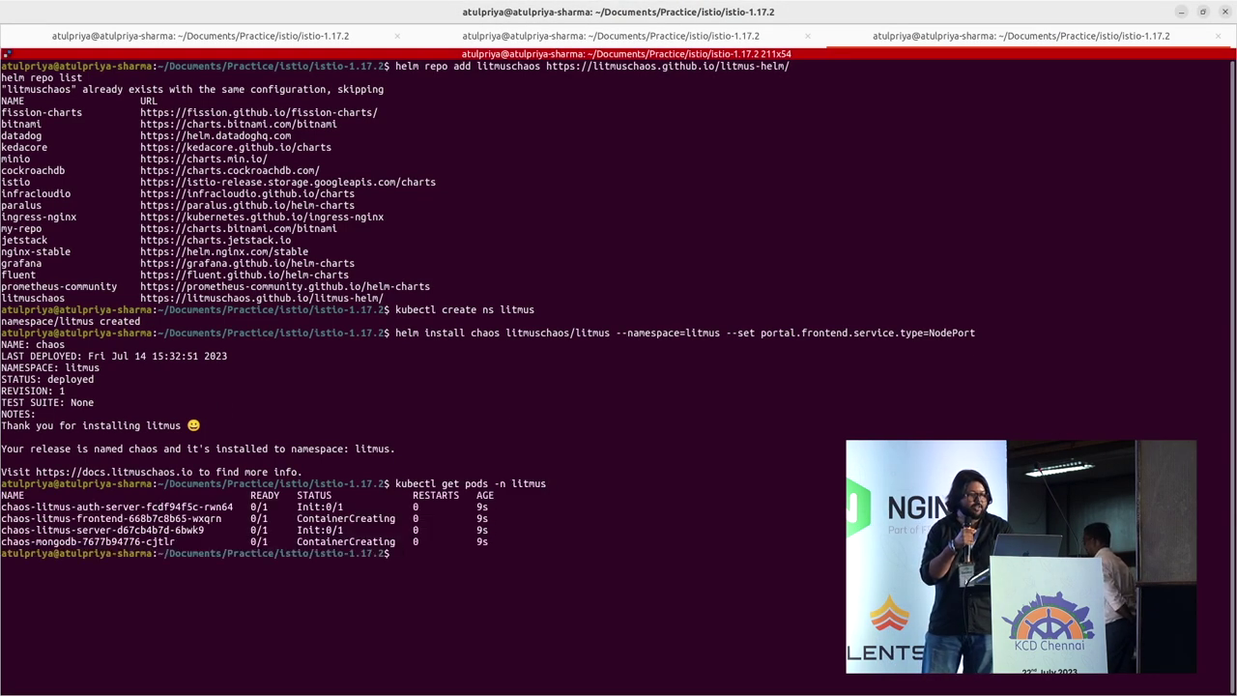
{"action": "left_click", "coordinate": [753, 522]}
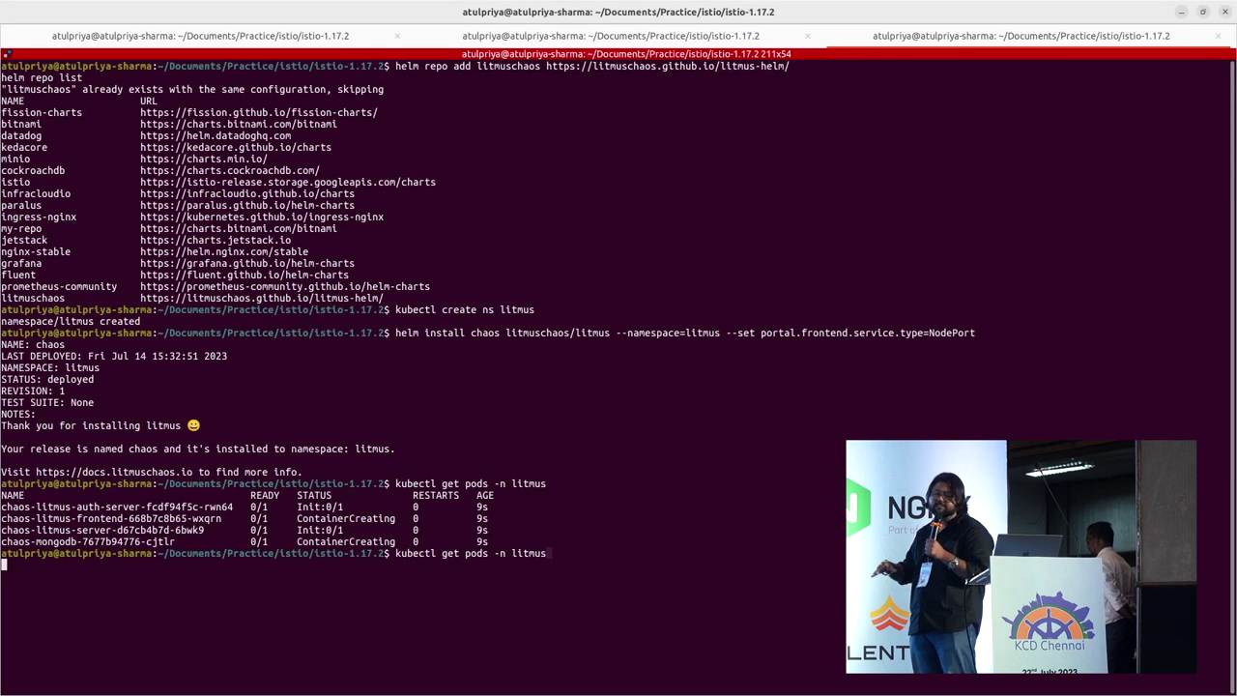
{"action": "key", "text": "Return"}
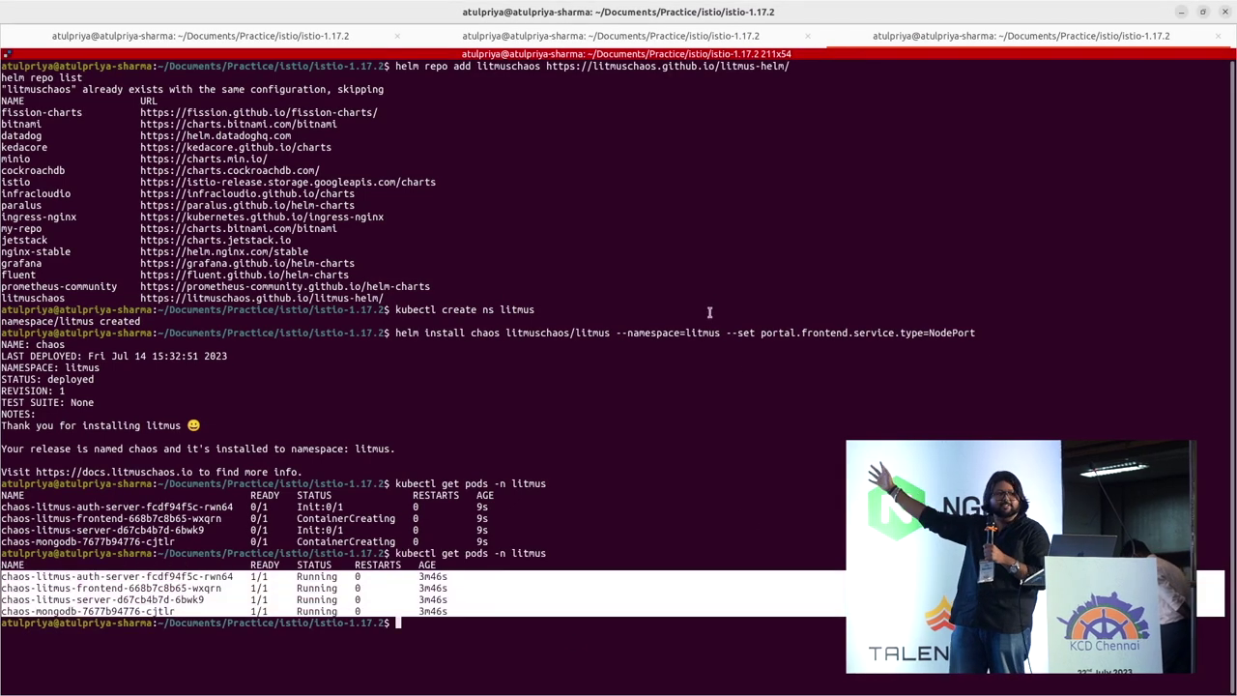
Step: List minikube services in a new tab and open the Litmus frontend URL
{"action": "right_click", "coordinate": [708, 317]}
{"action": "left_click", "coordinate": [749, 376]}
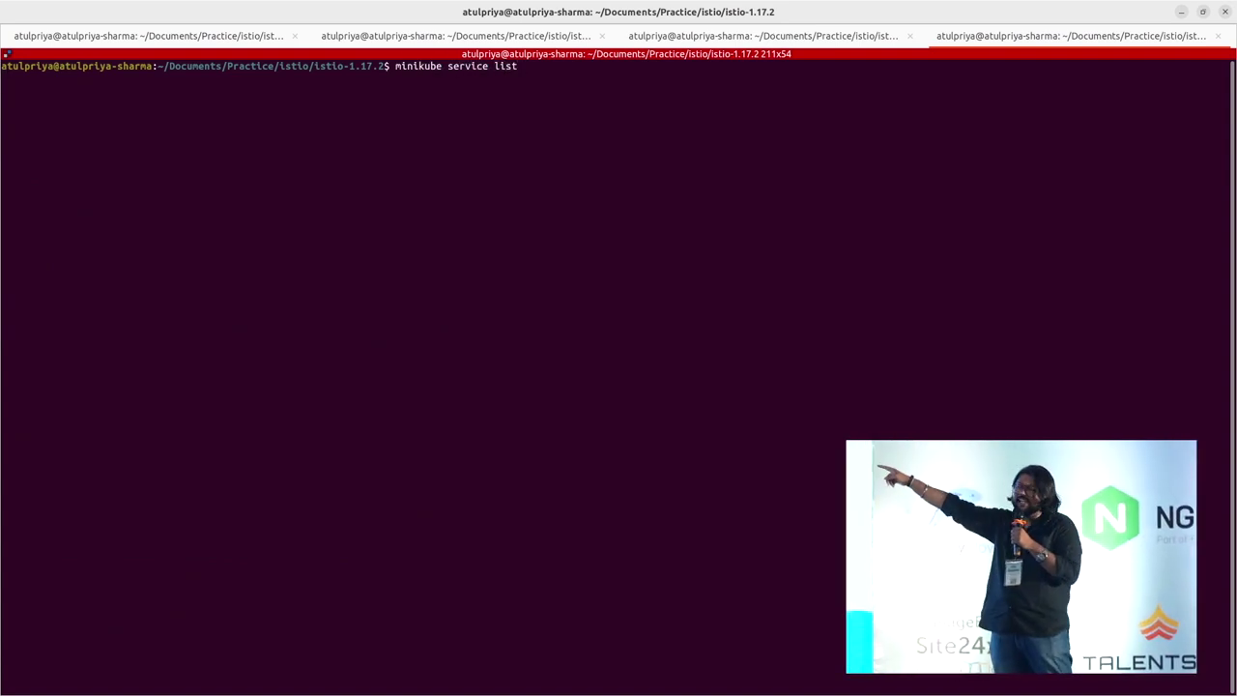
{"action": "key", "text": "Return"}
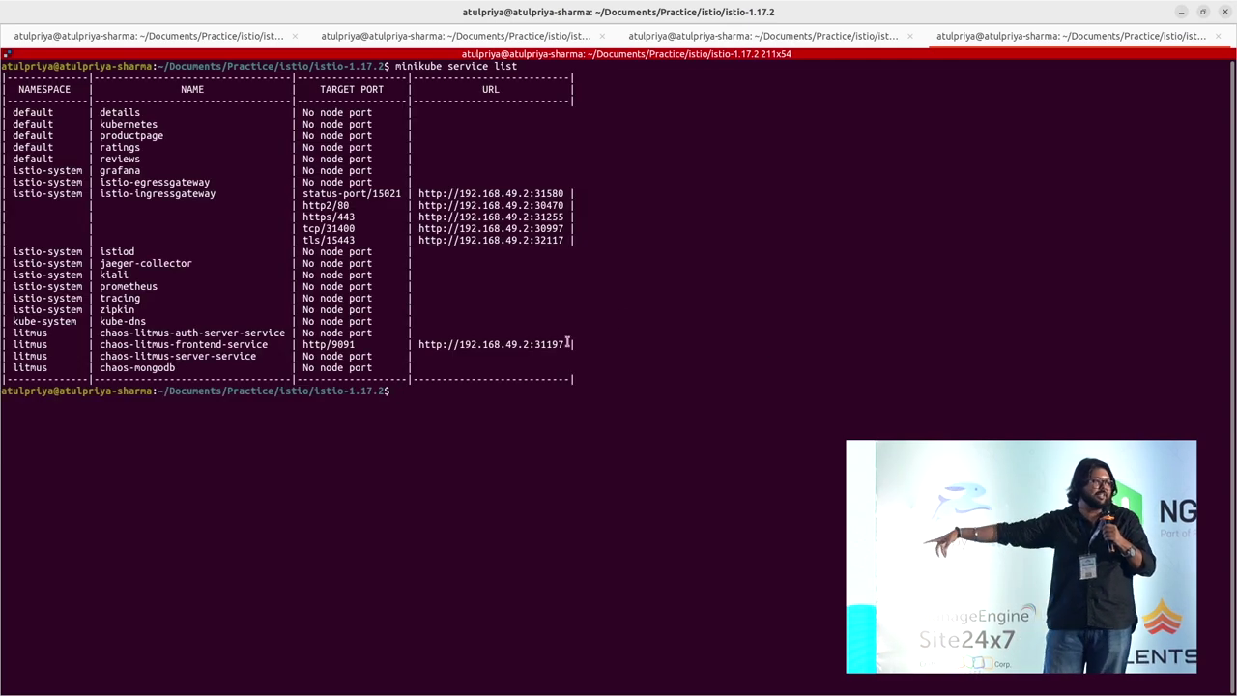
{"action": "left_click", "coordinate": [537, 346], "text": "ctrl"}
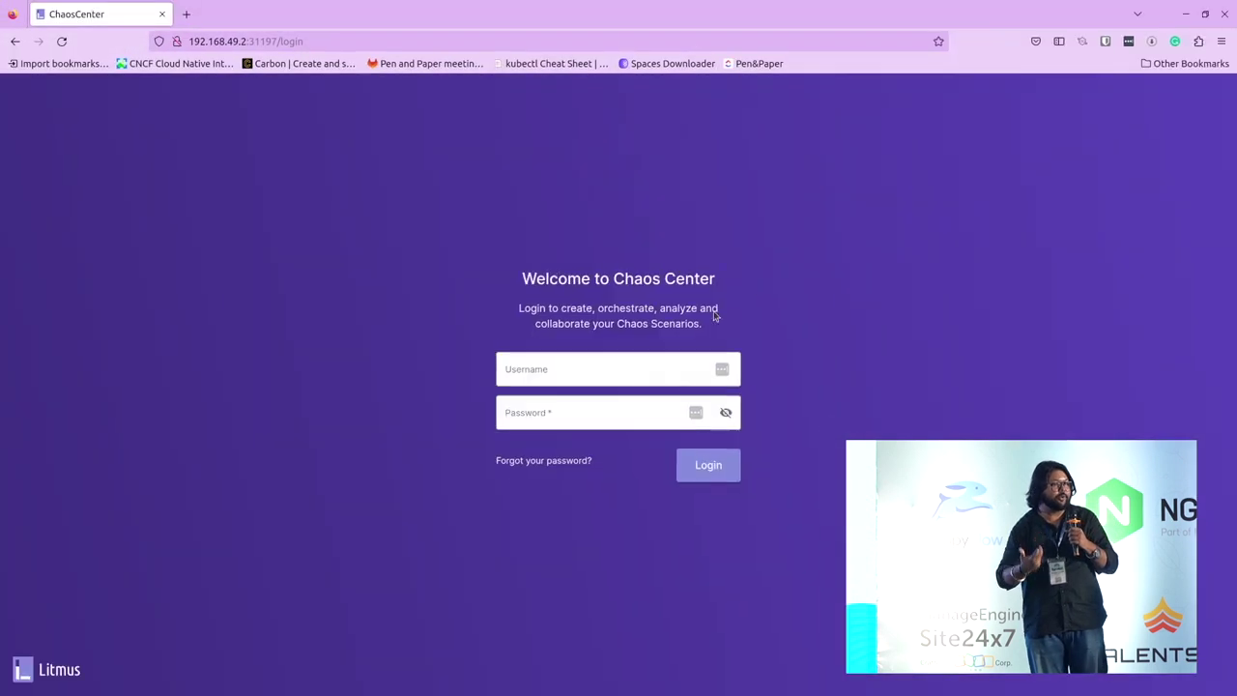
Step: Log in to ChaosCenter with the default admin username and password
{"action": "left_click", "coordinate": [641, 365]}
{"action": "type", "text": "adm"}
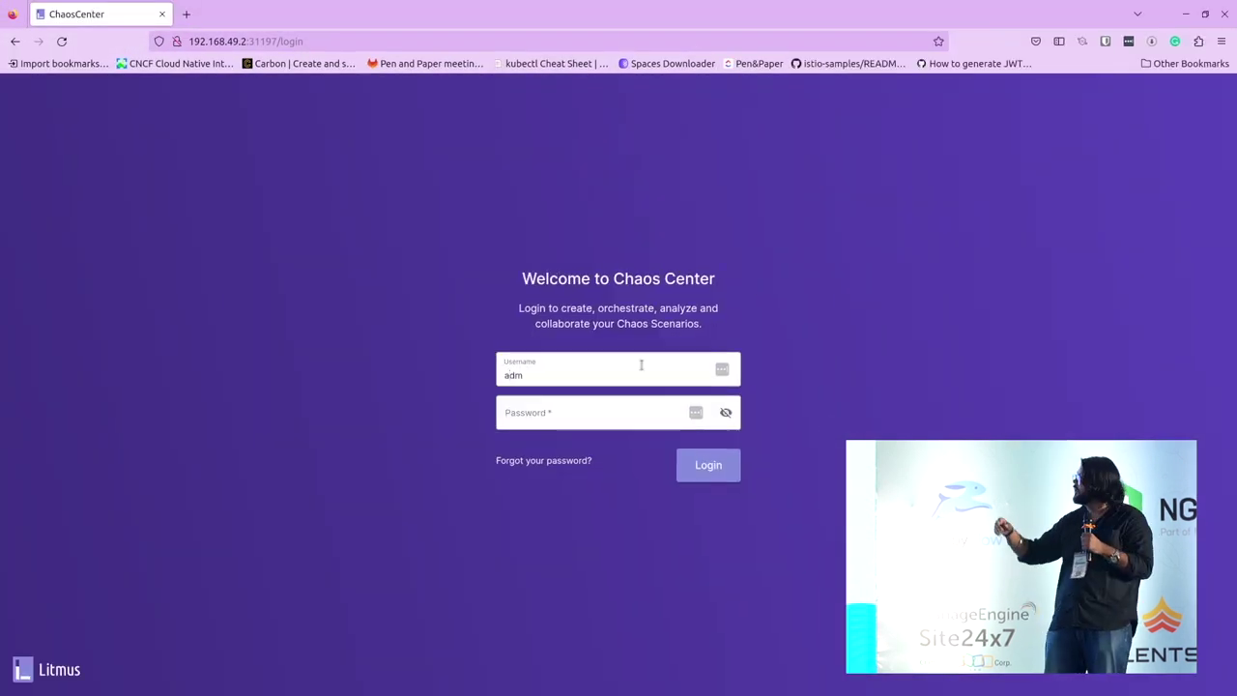
{"action": "type", "text": "in"}
{"action": "key", "text": "Tab"}
{"action": "type", "text": "litmus"}
{"action": "left_click", "coordinate": [716, 464]}
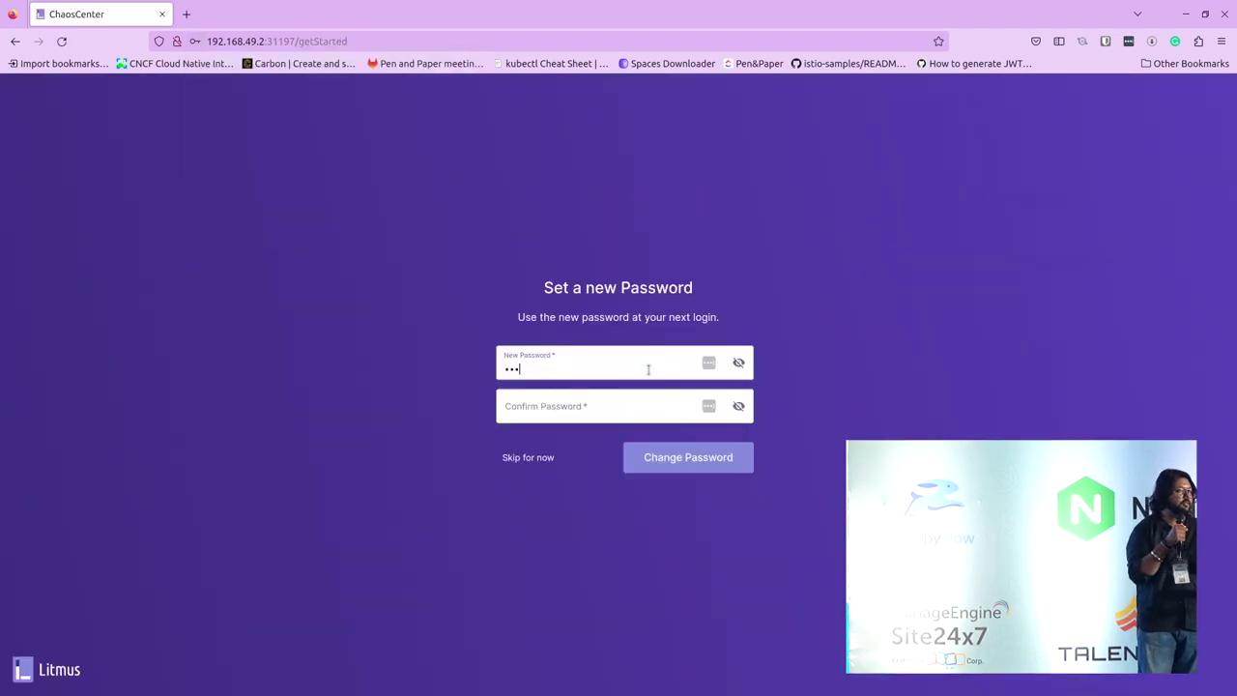
Step: Enter and confirm a new account password, then save it
{"action": "key", "text": "BackSpace"}
{"action": "key", "text": "BackSpace"}
{"action": "key", "text": "BackSpace"}
{"action": "type", "text": "Litmus@123"}
{"action": "key", "text": "Tab"}
{"action": "type", "text": "Litmus@123"}
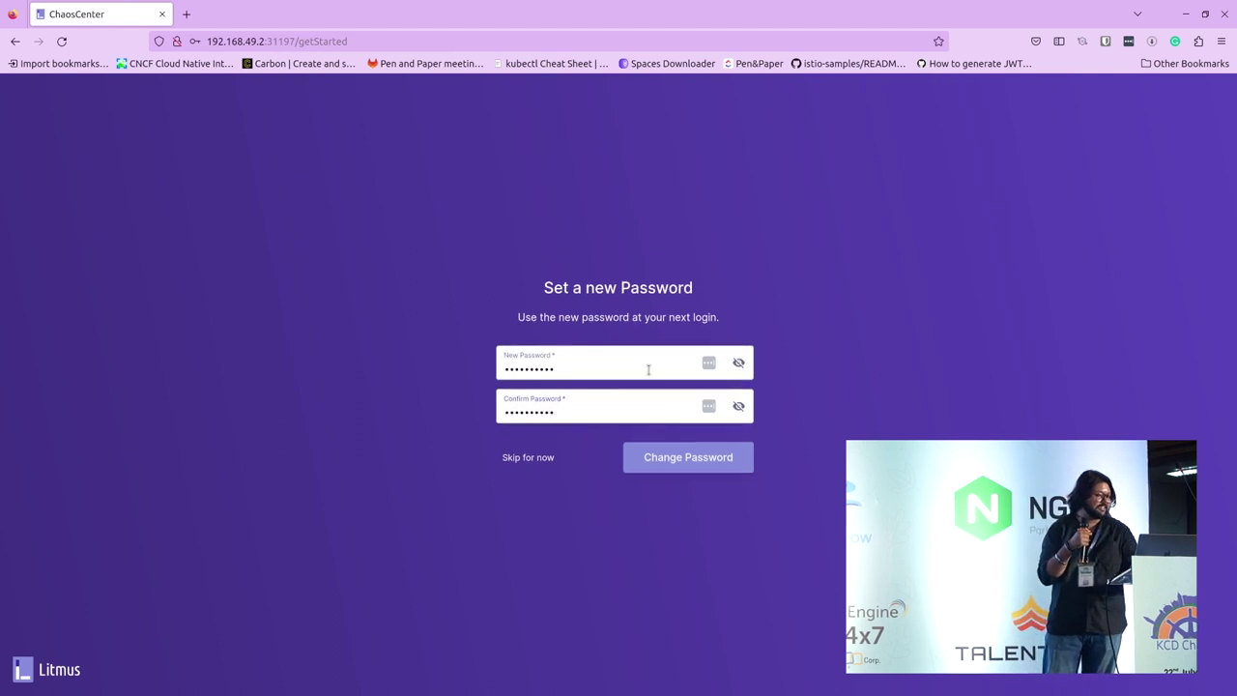
{"action": "left_click", "coordinate": [681, 458]}
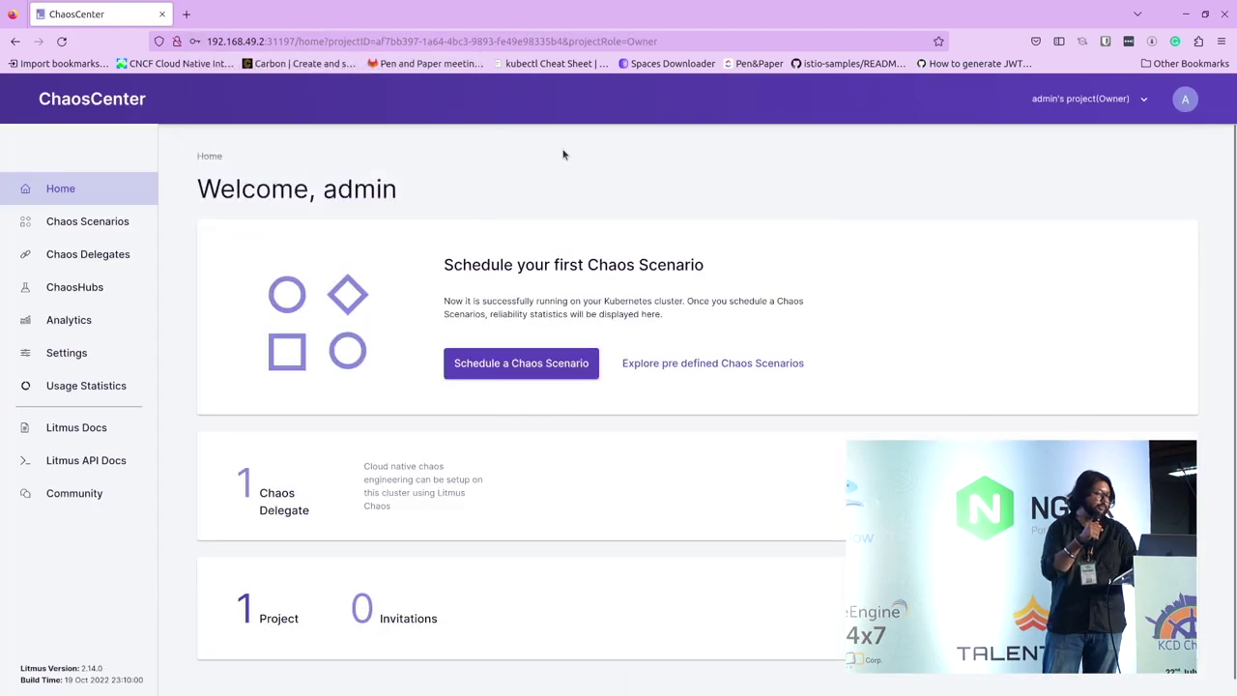
{"action": "scroll", "coordinate": [731, 444], "scroll_direction": "down", "scroll_amount": 1}
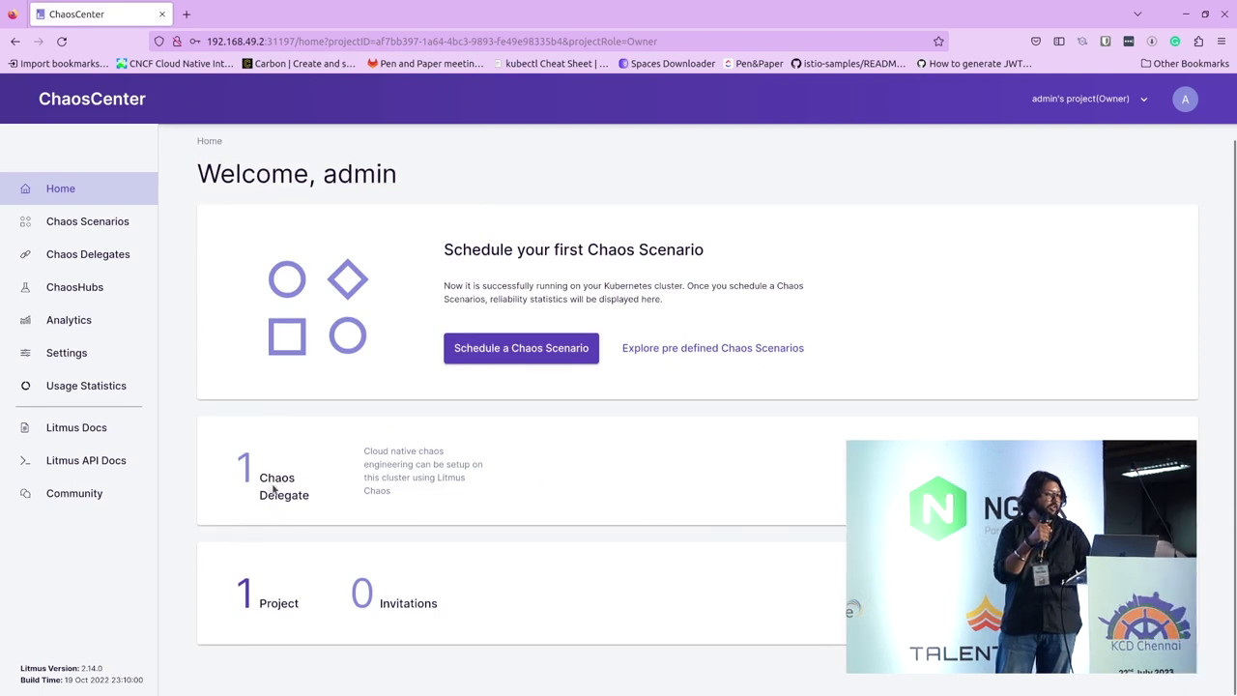
Step: List litmus namespace pods, noting the chaos-operator and chaos-exporter pods
{"action": "left_click", "coordinate": [101, 226]}
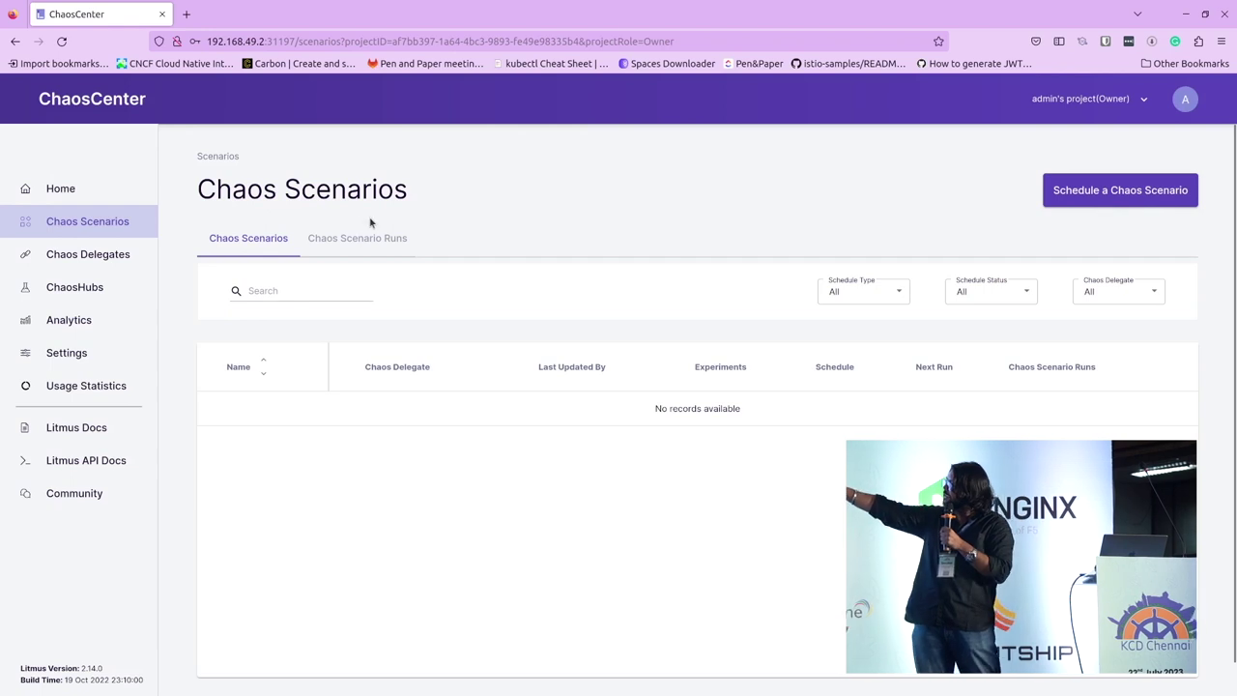
{"action": "left_click", "coordinate": [66, 262]}
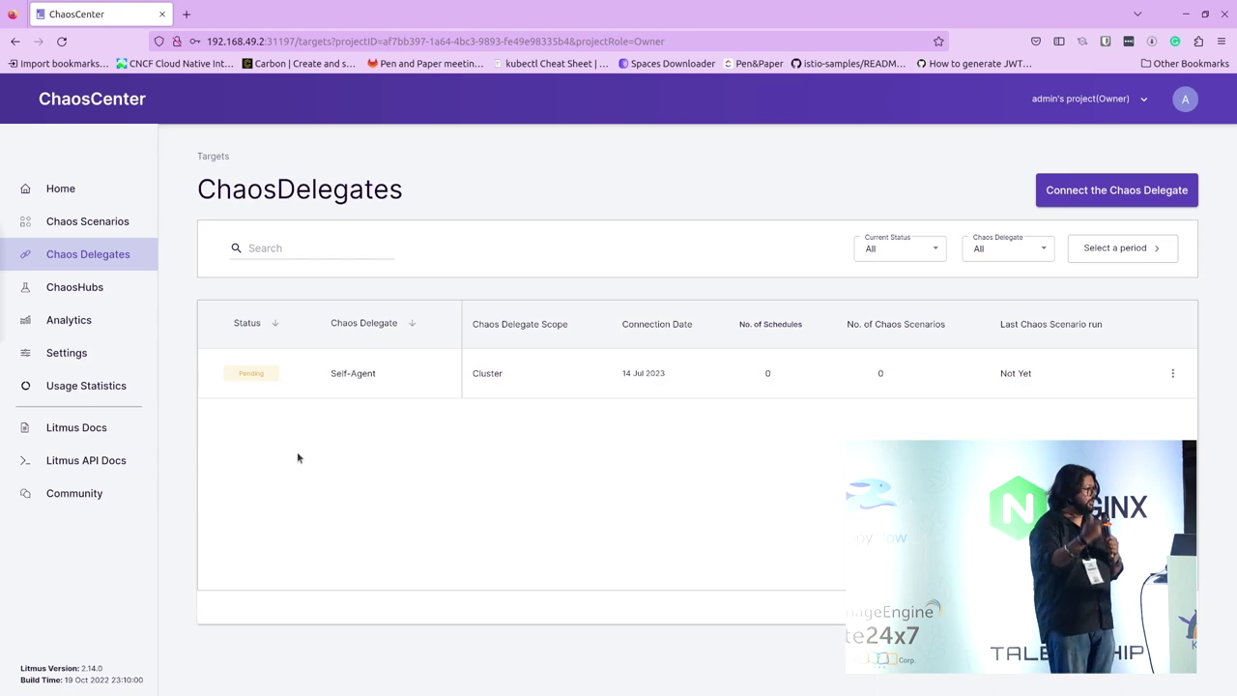
{"action": "key", "text": "alt+Tab"}
{"action": "key", "text": "ctrl+Page_Down"}
{"action": "key", "text": "Up"}
{"action": "key", "text": "Return"}
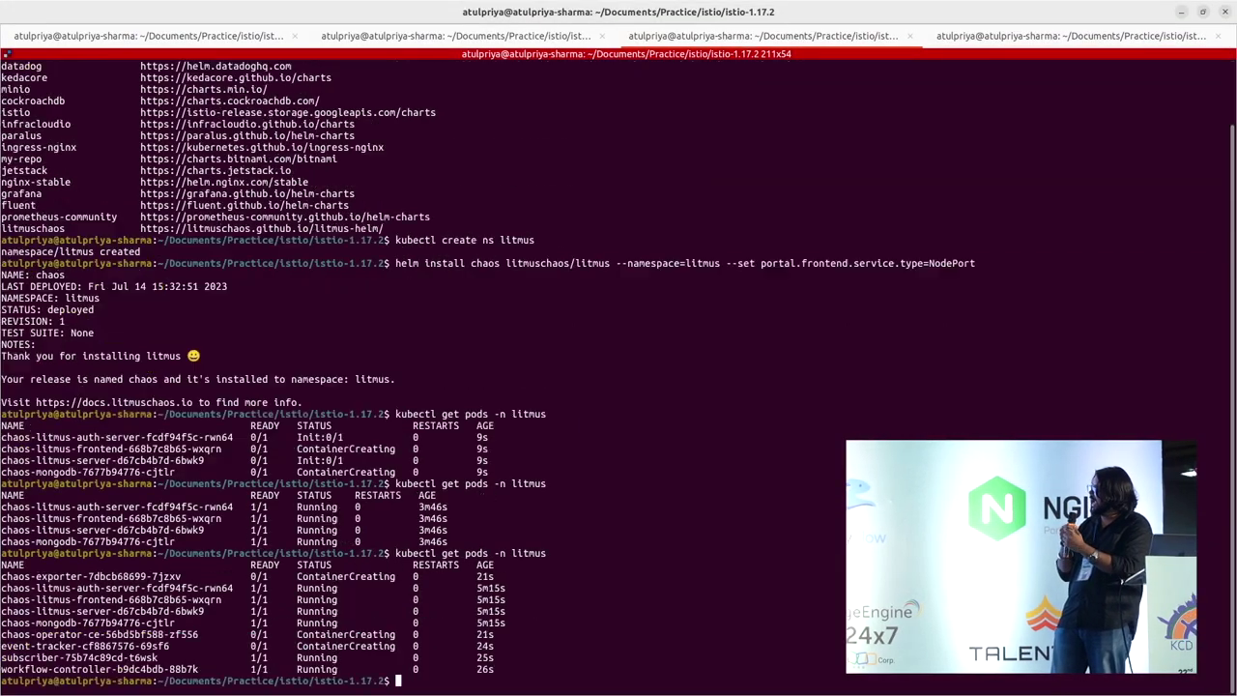
{"action": "left_click_drag", "start_coordinate": [159, 657], "coordinate": [1, 576]}
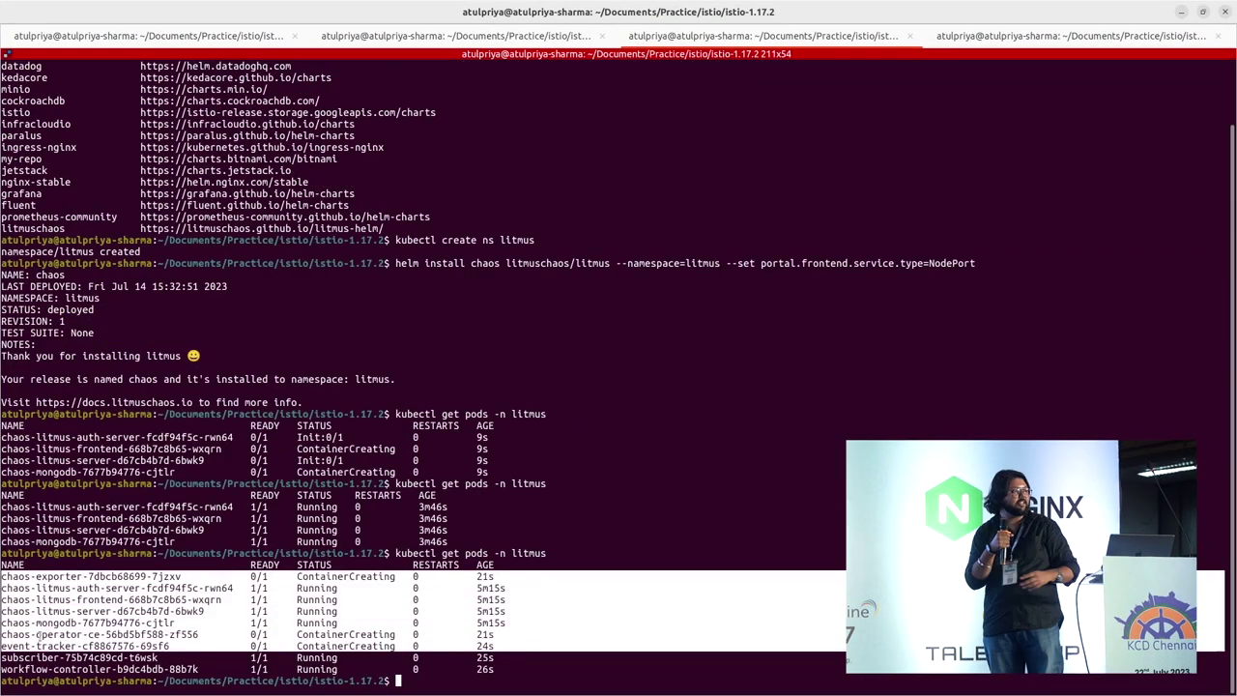
{"action": "double_click", "coordinate": [53, 634]}
{"action": "left_click", "coordinate": [52, 634]}
{"action": "double_click", "coordinate": [49, 577]}
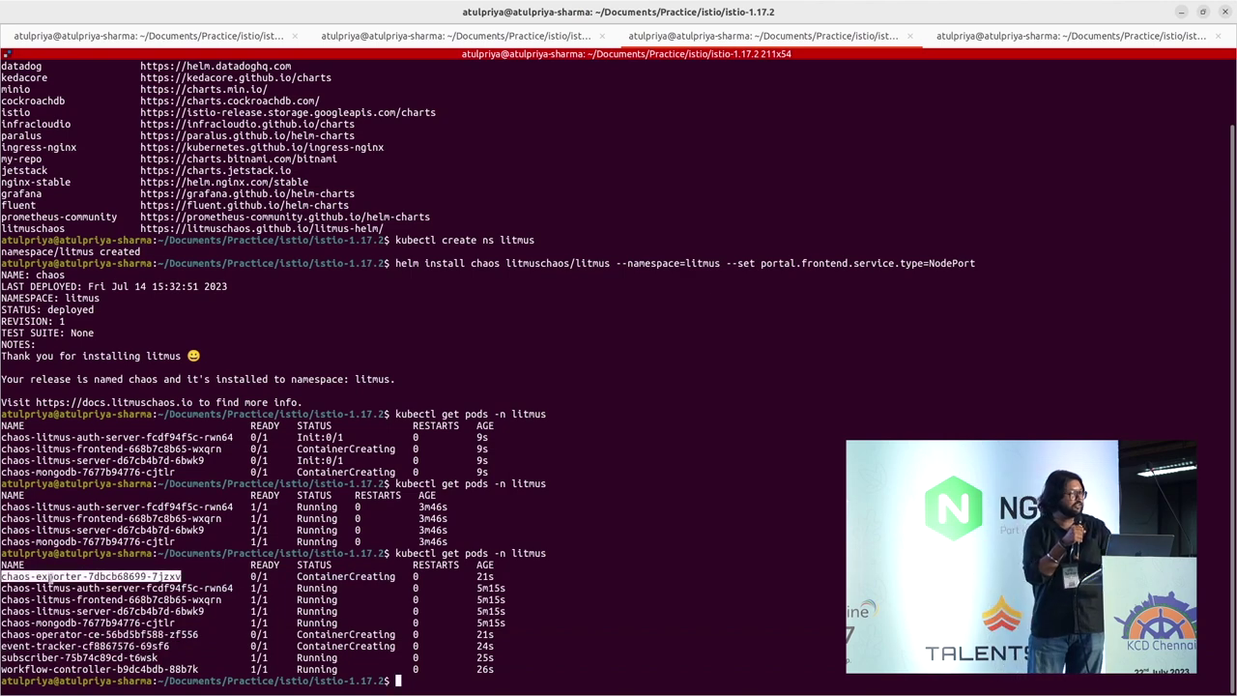
{"action": "left_click", "coordinate": [683, 607]}
Step: Reload the ChaosCenter ChaosDelegates page until Self-Agent shows Active
{"action": "key", "text": "alt+Tab"}
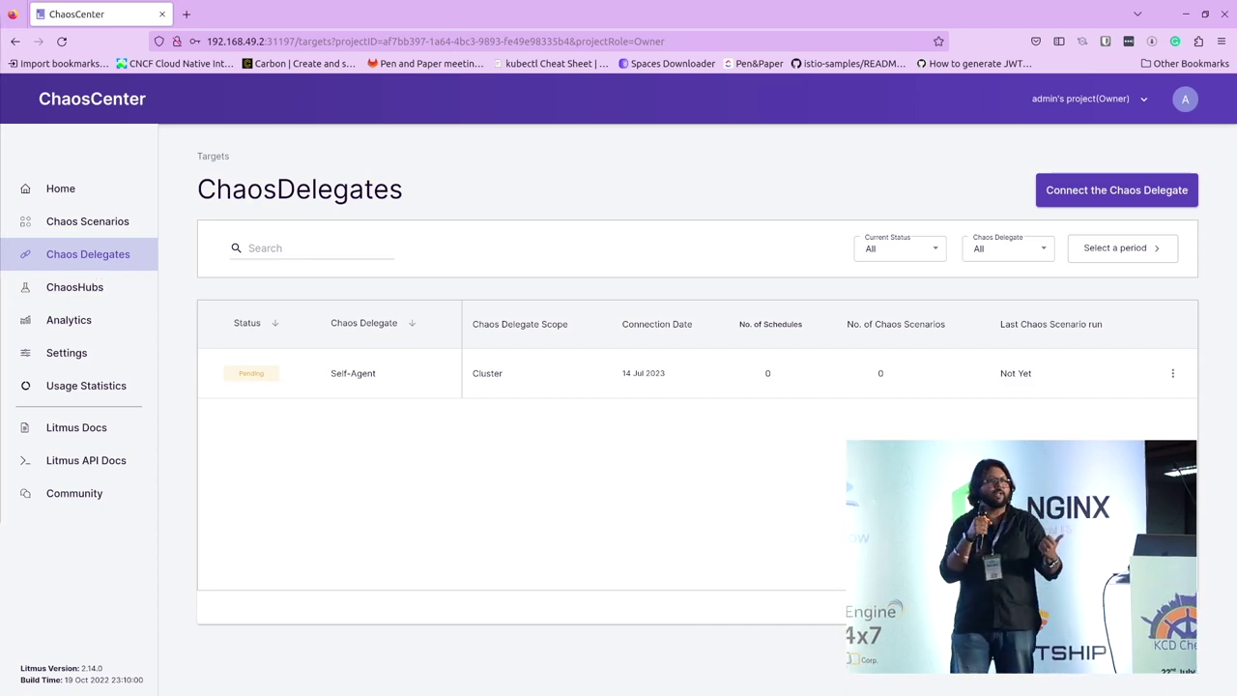
{"action": "key", "text": "alt+Tab"}
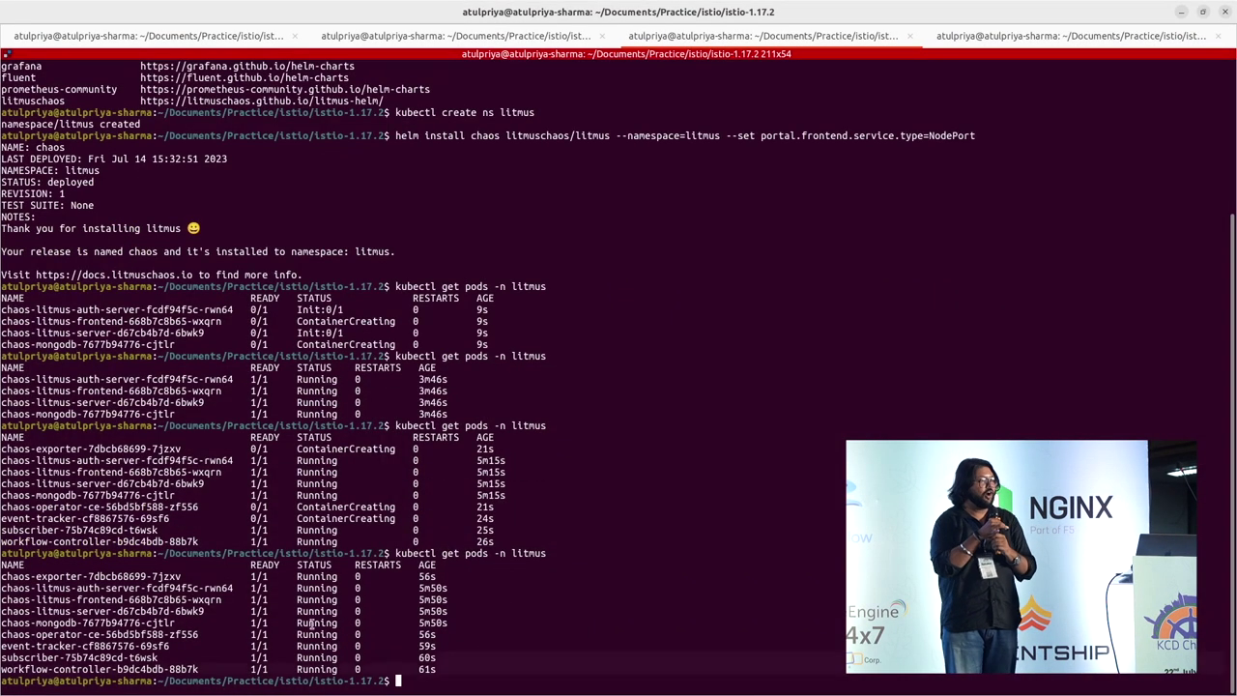
{"action": "key", "text": "alt+Tab"}
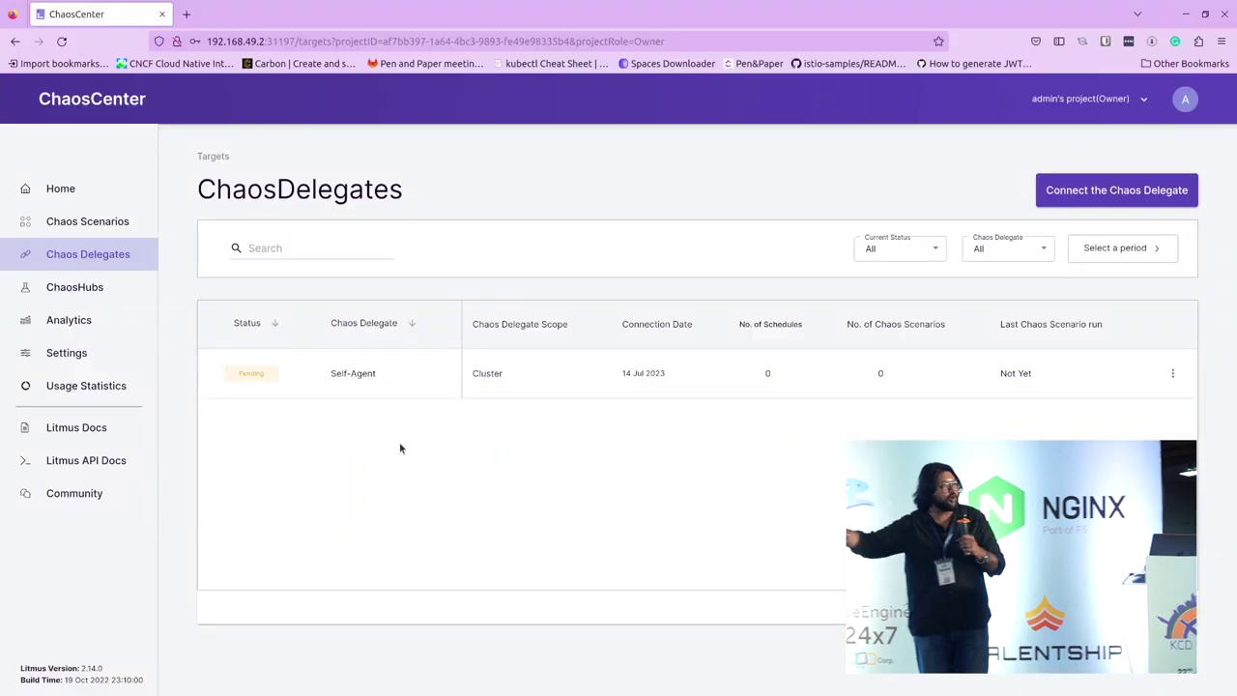
{"action": "left_click", "coordinate": [99, 222]}
{"action": "left_click", "coordinate": [60, 255]}
{"action": "left_click_drag", "start_coordinate": [257, 406], "coordinate": [709, 404]}
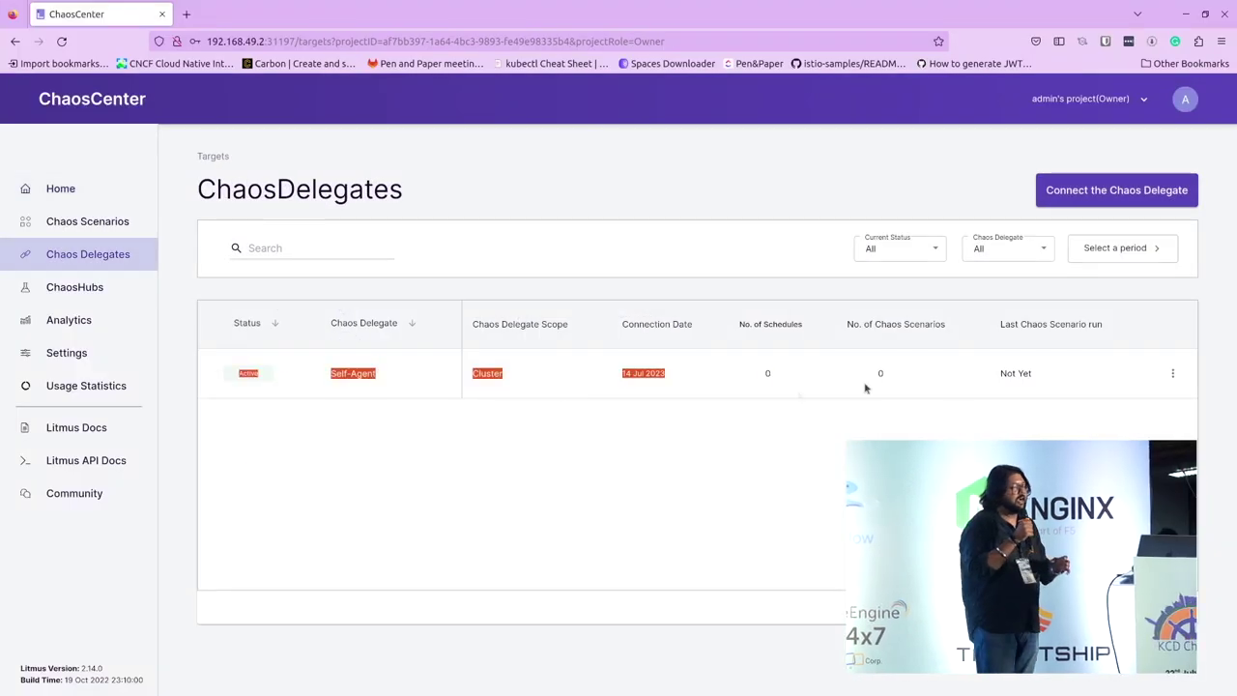
{"action": "left_click", "coordinate": [506, 428]}
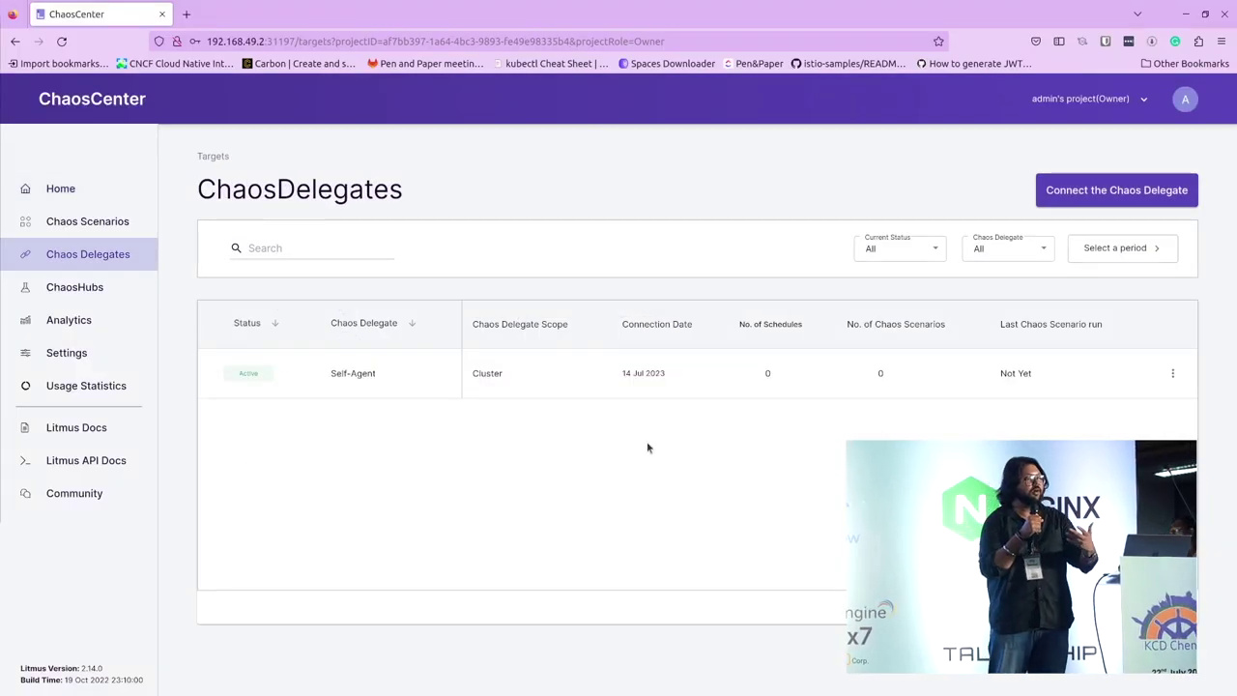
Step: Schedule a new chaos scenario targeting the Self-Agent delegate
{"action": "left_click", "coordinate": [78, 216]}
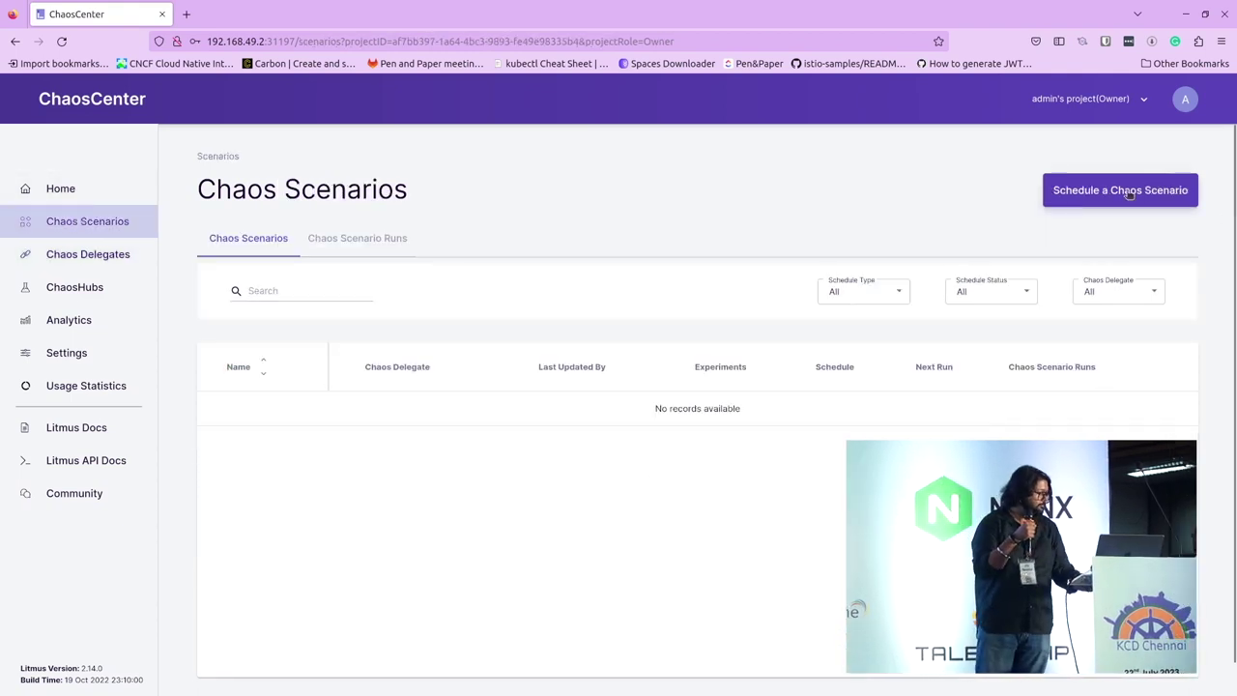
{"action": "left_click", "coordinate": [1127, 190]}
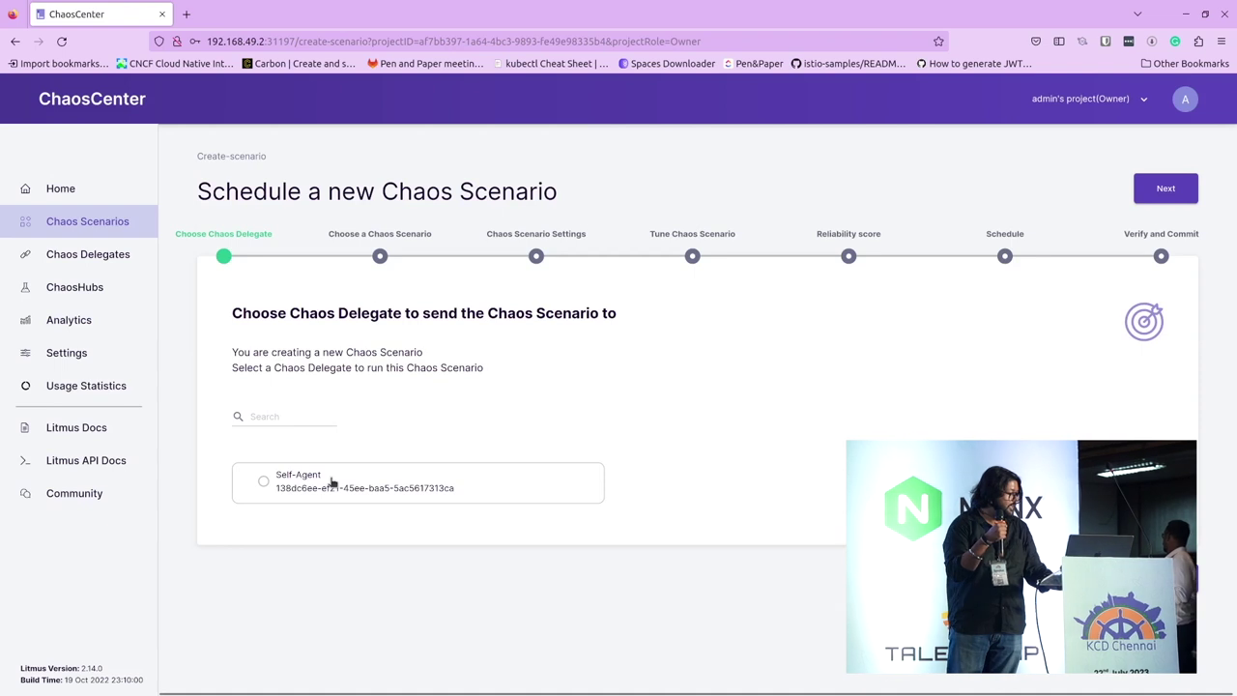
{"action": "left_click", "coordinate": [370, 474]}
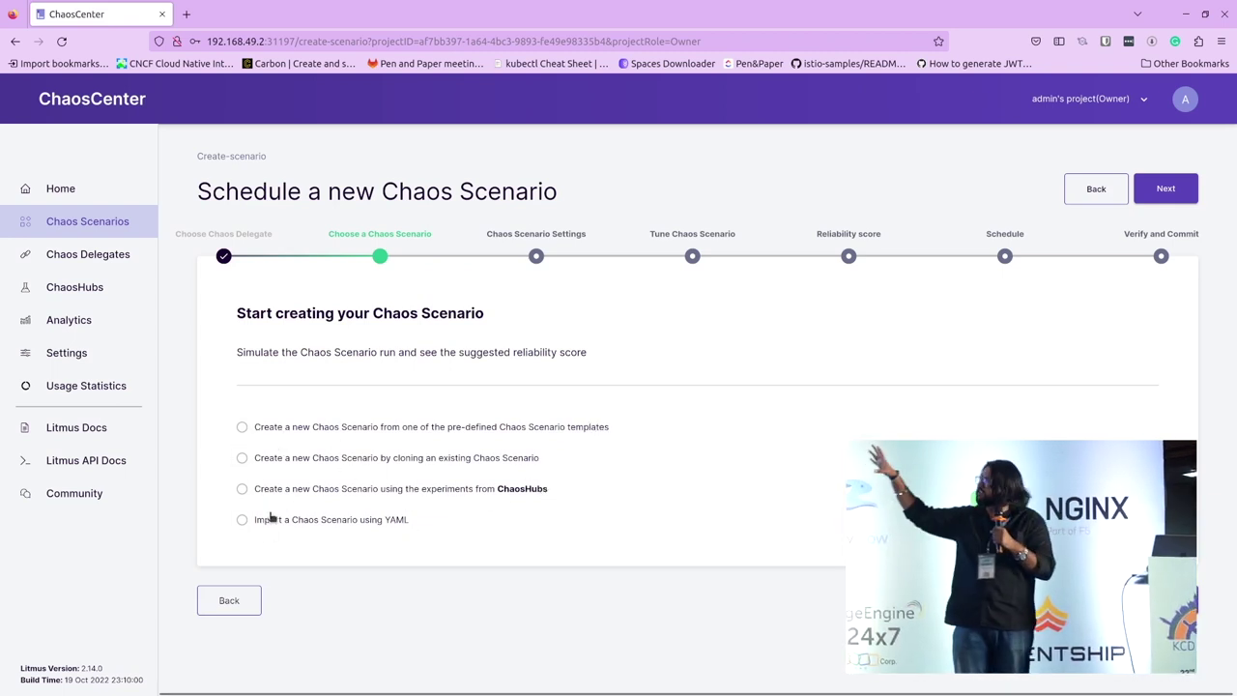
Step: Build it from Litmus ChaosHub experiments and name it containerkillscenario
{"action": "left_click", "coordinate": [242, 489]}
{"action": "left_click", "coordinate": [343, 562]}
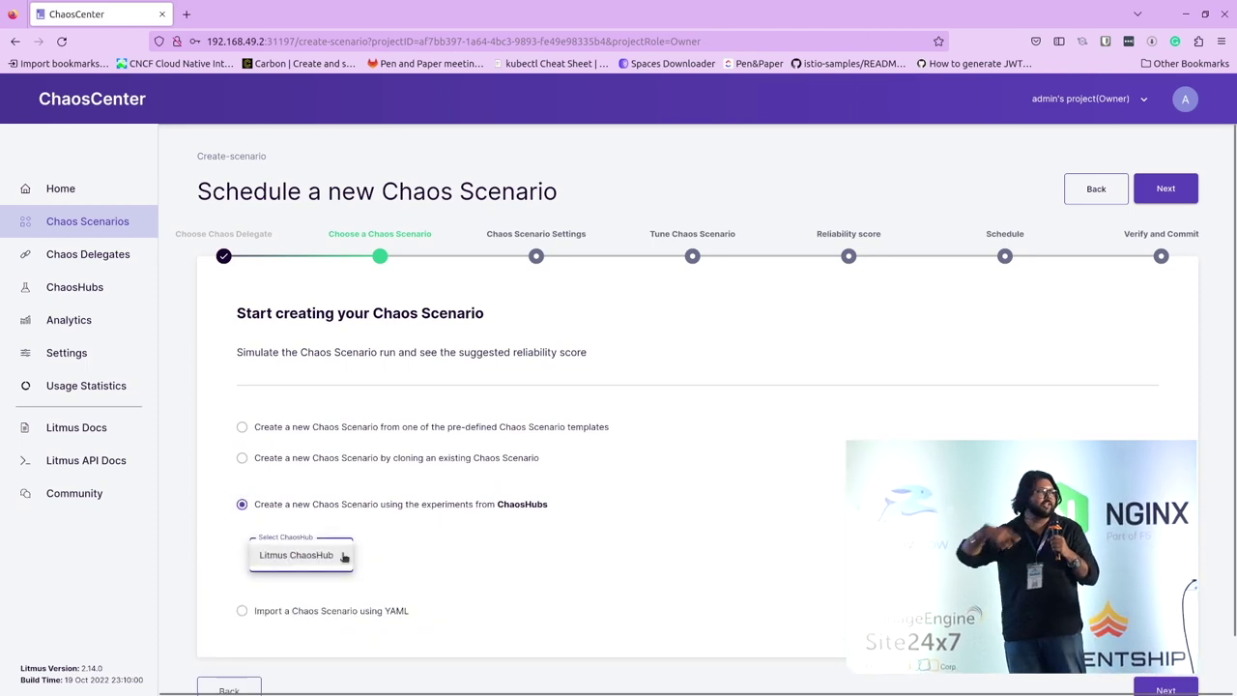
{"action": "scroll", "coordinate": [685, 593], "scroll_direction": "down", "scroll_amount": 1}
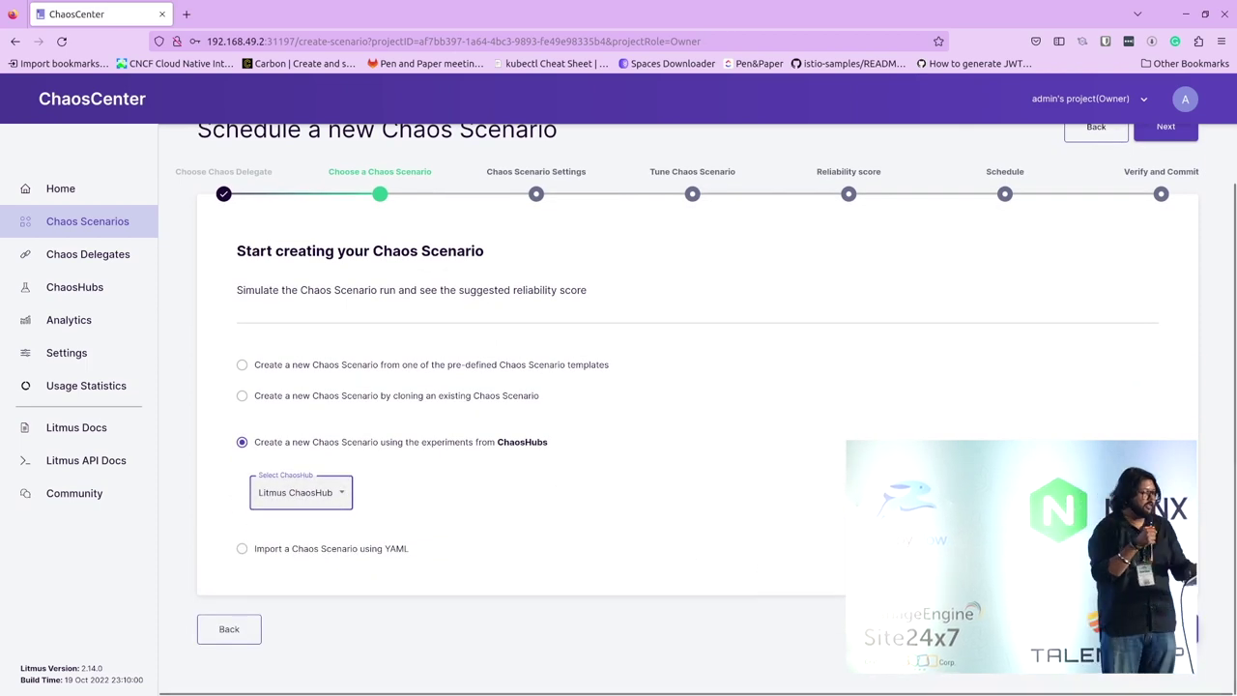
{"action": "left_click", "coordinate": [597, 406]}
{"action": "double_click", "coordinate": [436, 407]}
{"action": "type", "text": "containerkillsscenario"}
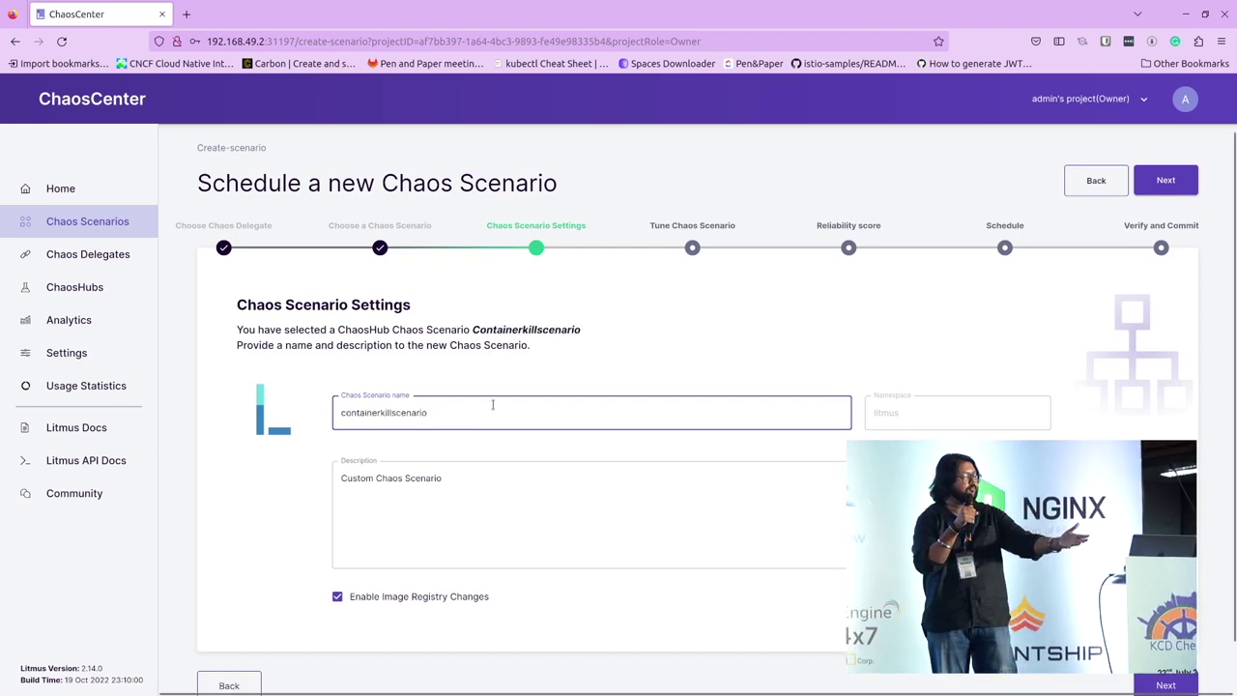
Step: Add the generic/container-kill experiment from the ChaosHub list on the Tune step
{"action": "left_click", "coordinate": [1160, 684]}
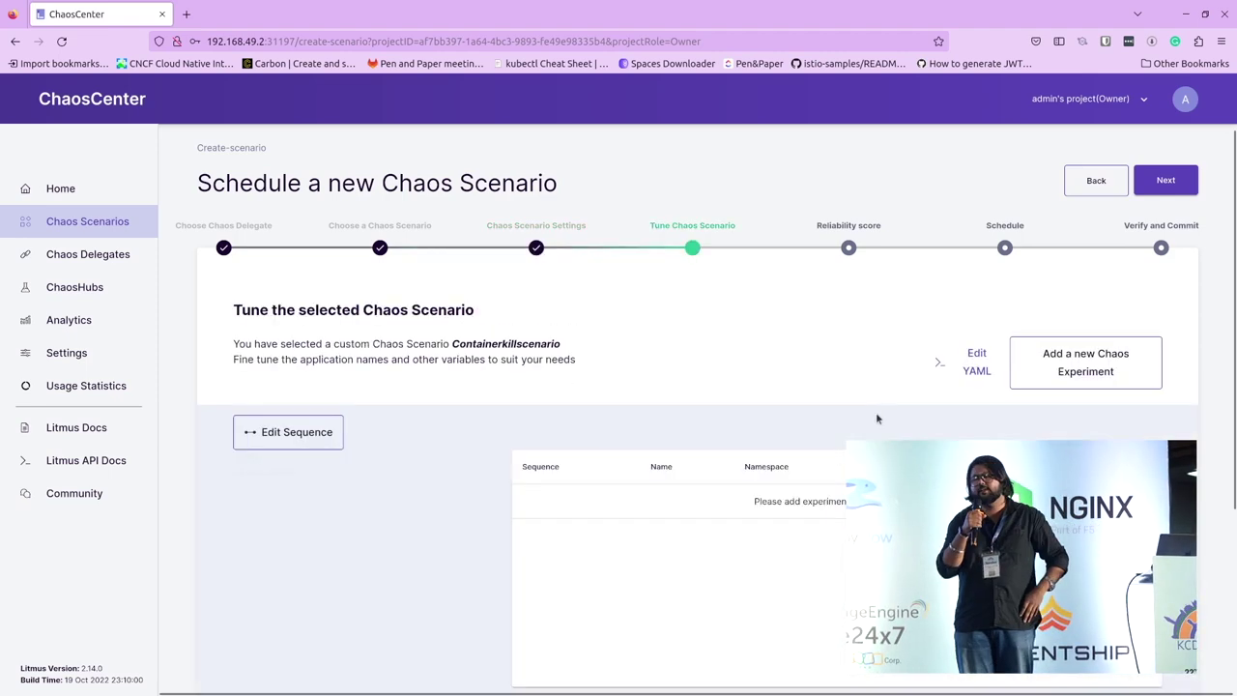
{"action": "scroll", "coordinate": [555, 400], "scroll_direction": "down", "scroll_amount": 2}
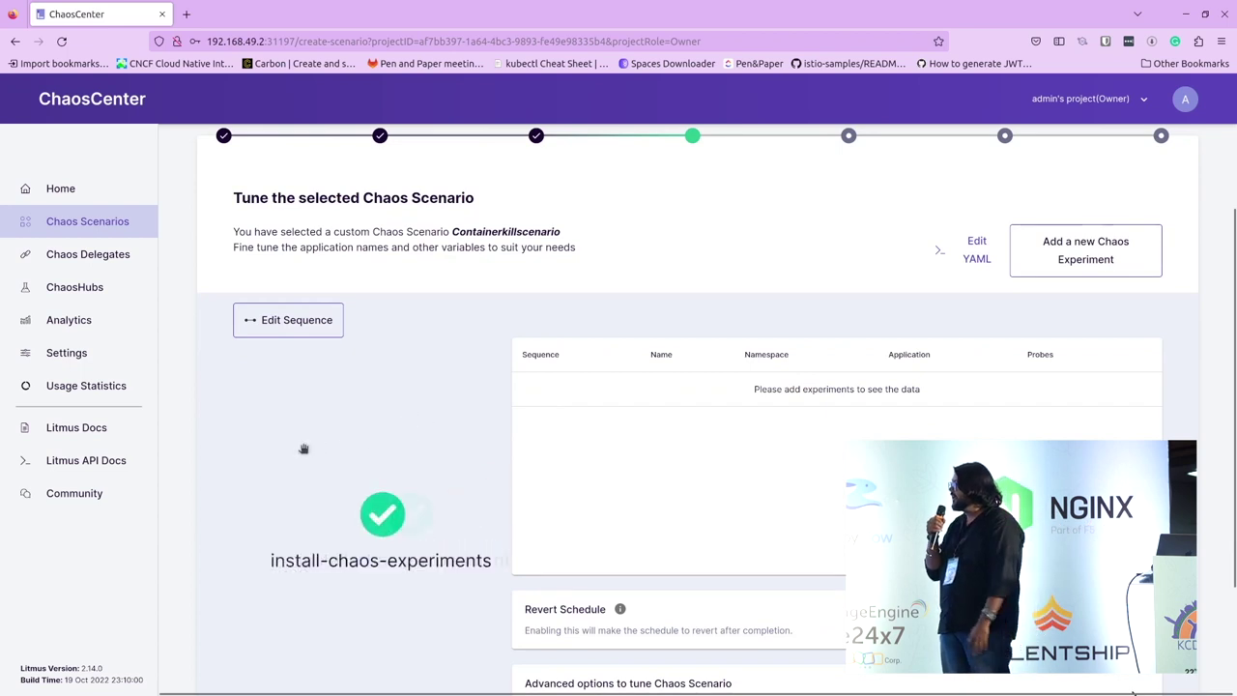
{"action": "left_click", "coordinate": [1086, 253]}
{"action": "scroll", "coordinate": [475, 312], "scroll_direction": "down", "scroll_amount": 5}
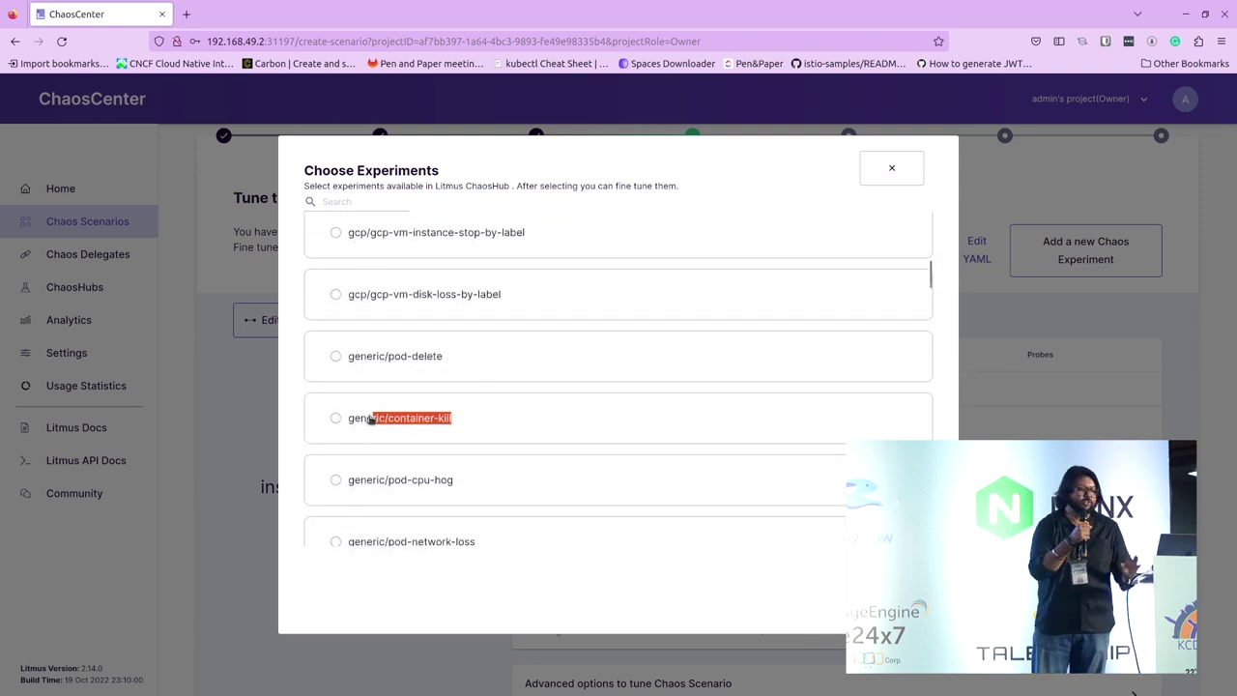
{"action": "scroll", "coordinate": [567, 426], "scroll_direction": "down", "scroll_amount": 5}
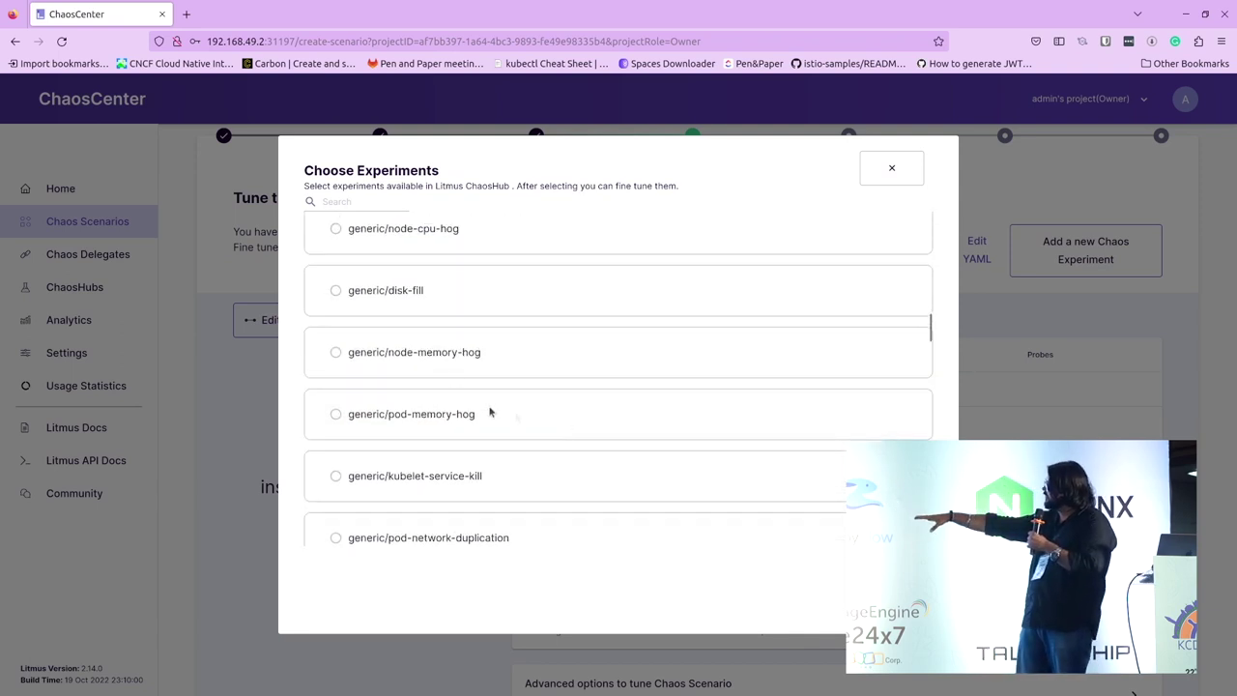
{"action": "scroll", "coordinate": [437, 483], "scroll_direction": "down", "scroll_amount": 3}
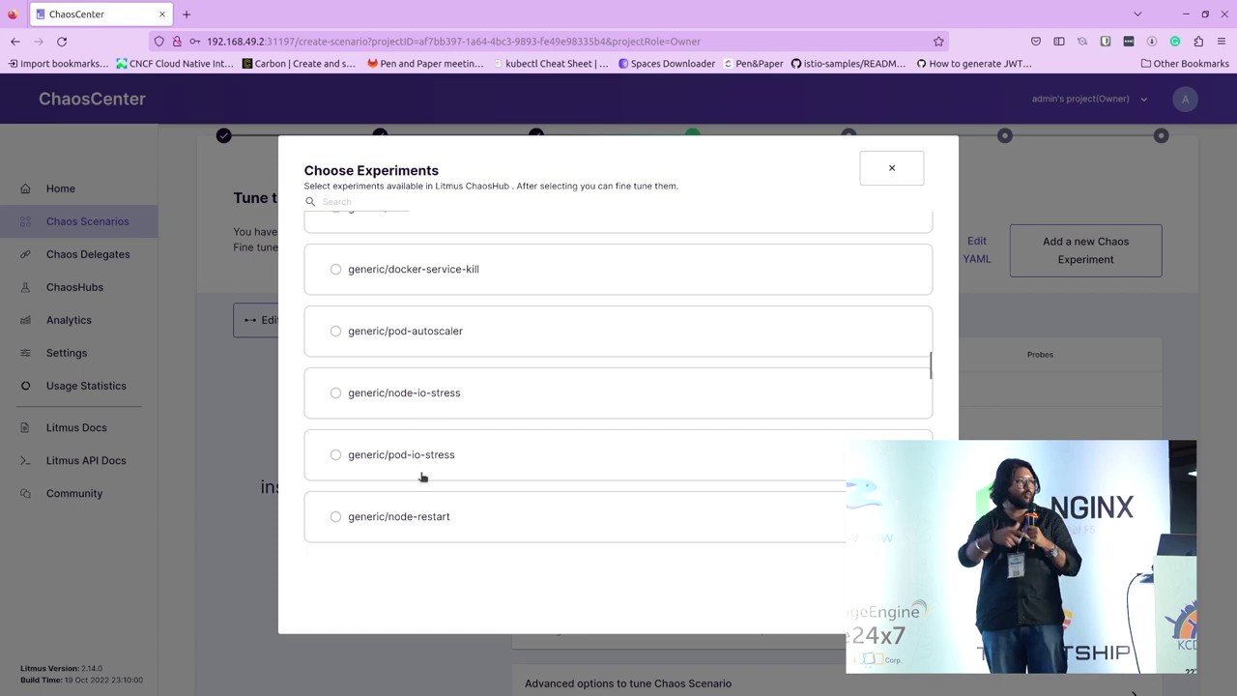
{"action": "scroll", "coordinate": [421, 477], "scroll_direction": "down", "scroll_amount": 3}
{"action": "scroll", "coordinate": [516, 461], "scroll_direction": "down", "scroll_amount": 3}
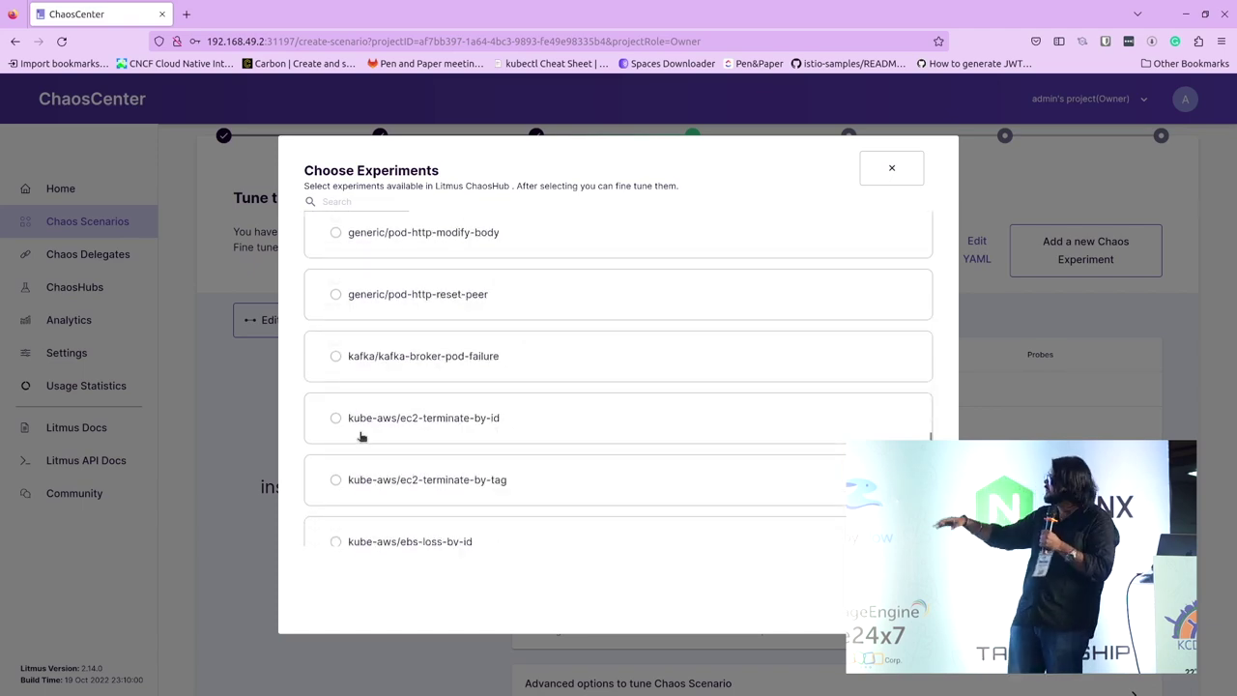
{"action": "scroll", "coordinate": [406, 435], "scroll_direction": "down", "scroll_amount": 10}
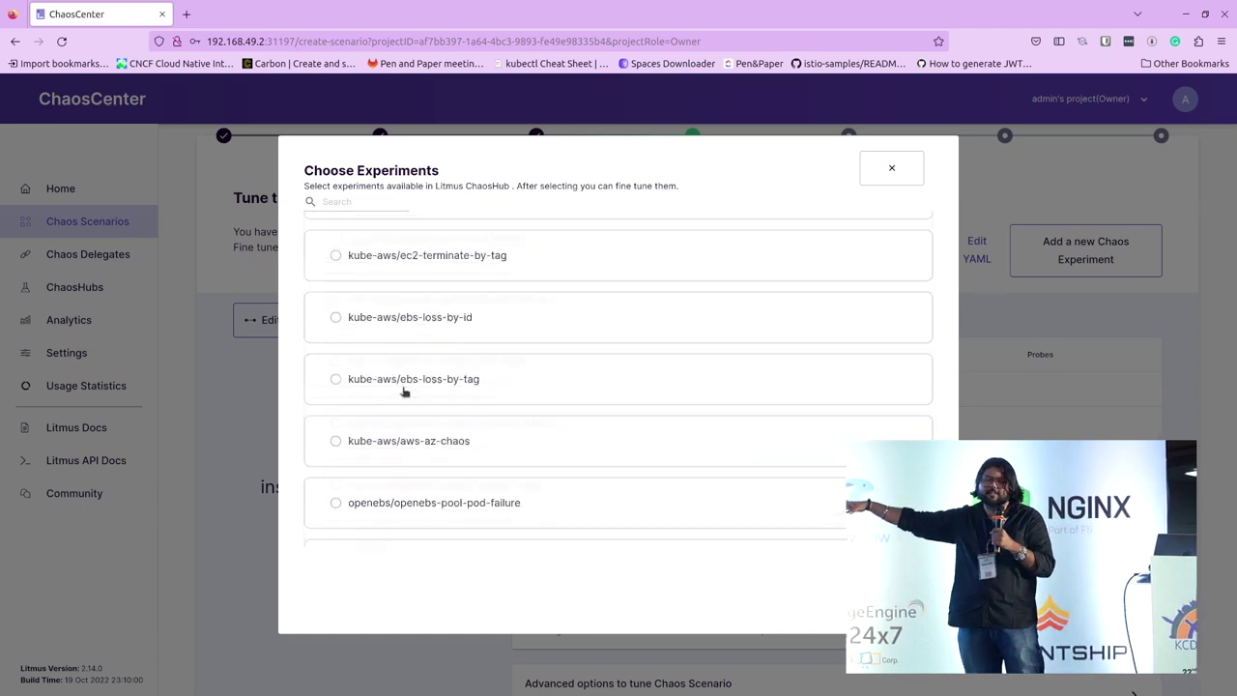
{"action": "scroll", "coordinate": [405, 391], "scroll_direction": "up", "scroll_amount": 15}
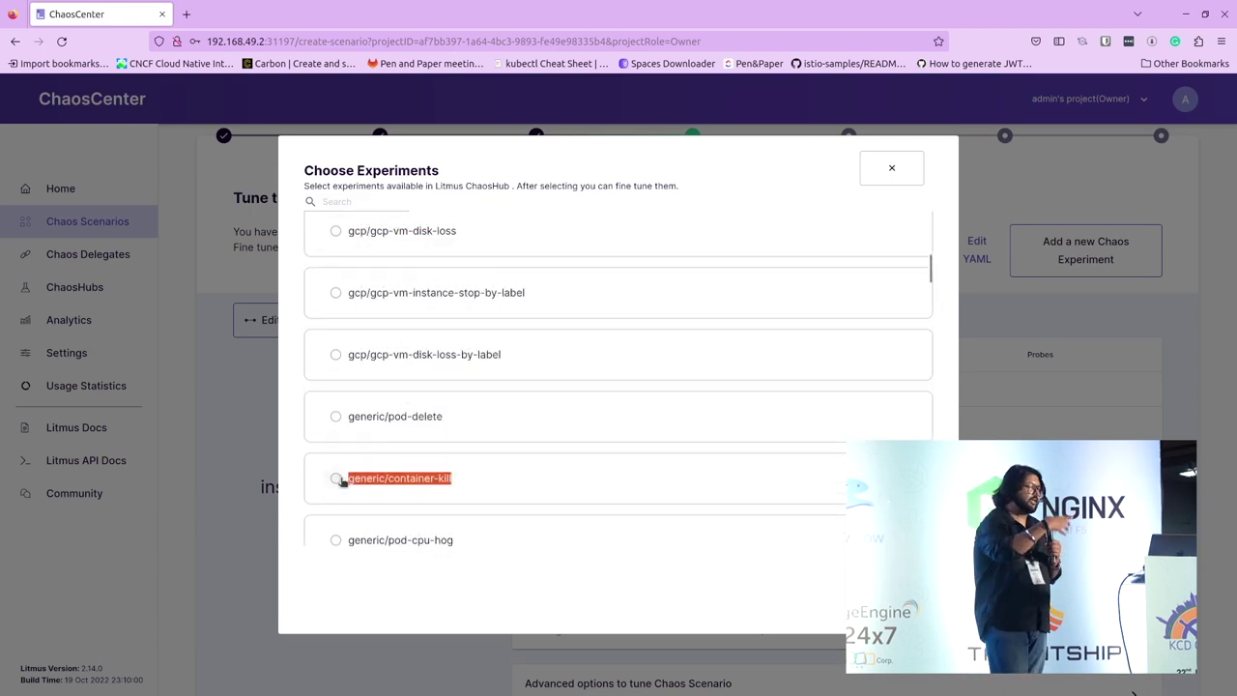
{"action": "left_click", "coordinate": [337, 478]}
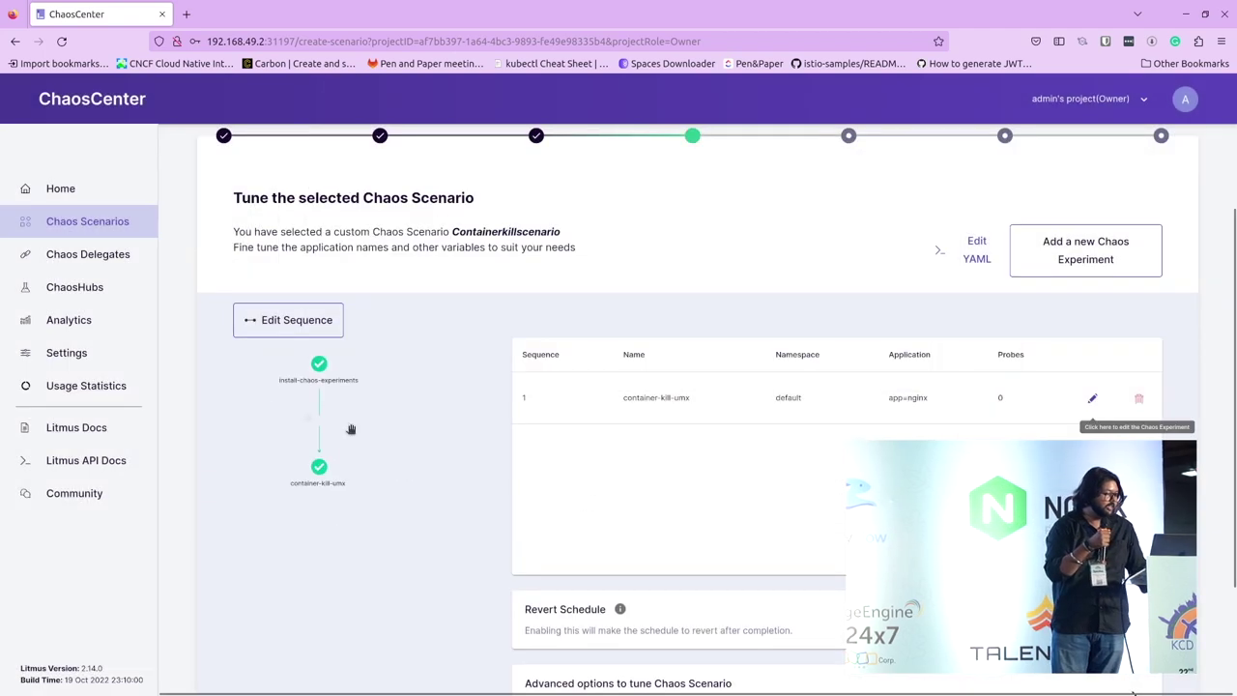
{"action": "left_click", "coordinate": [1092, 398]}
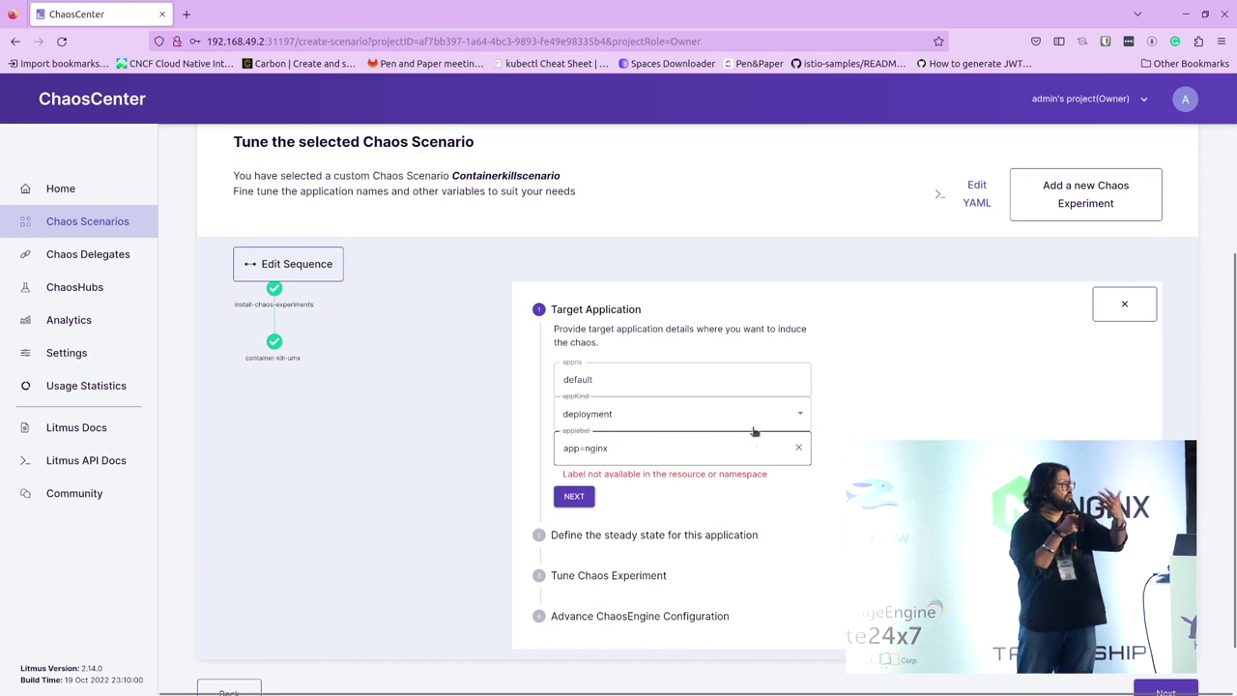
Step: Keep default as the target namespace and deployment as the application kind
{"action": "left_click", "coordinate": [731, 382]}
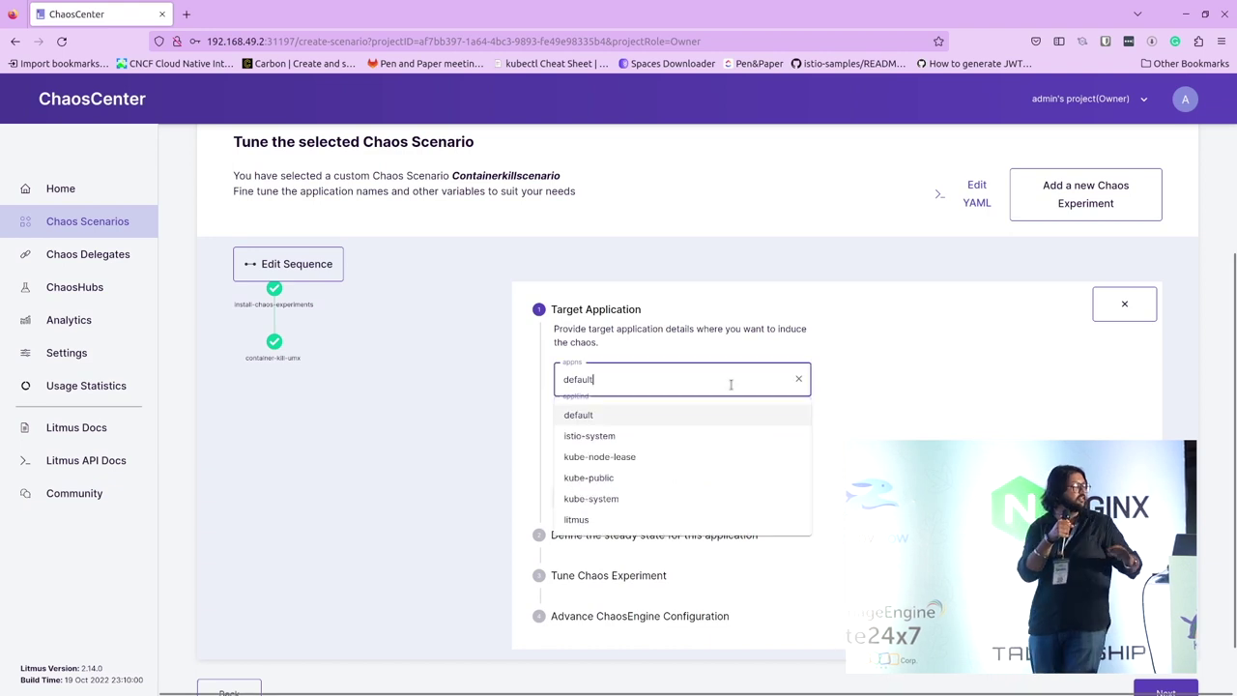
{"action": "left_click", "coordinate": [679, 416]}
{"action": "left_click", "coordinate": [679, 415]}
{"action": "left_click", "coordinate": [619, 413]}
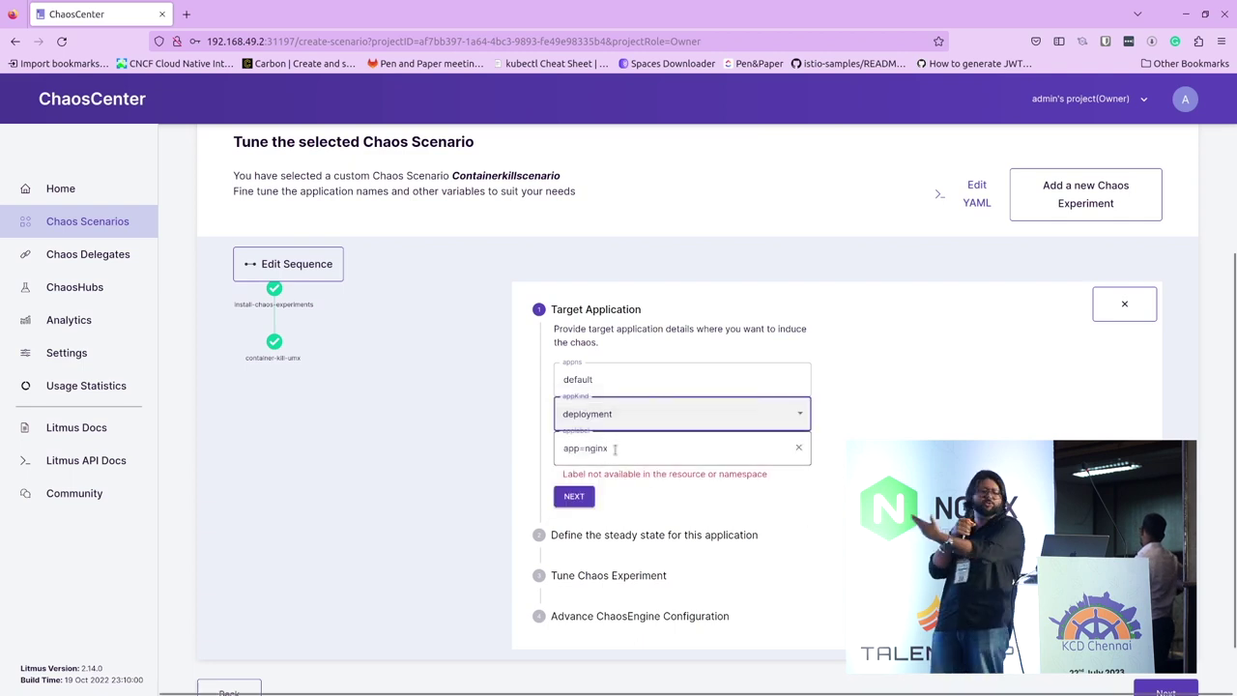
Step: Replace the app=nginx label with service.istio.io/canonical-name=productpage and continue
{"action": "left_click", "coordinate": [651, 448]}
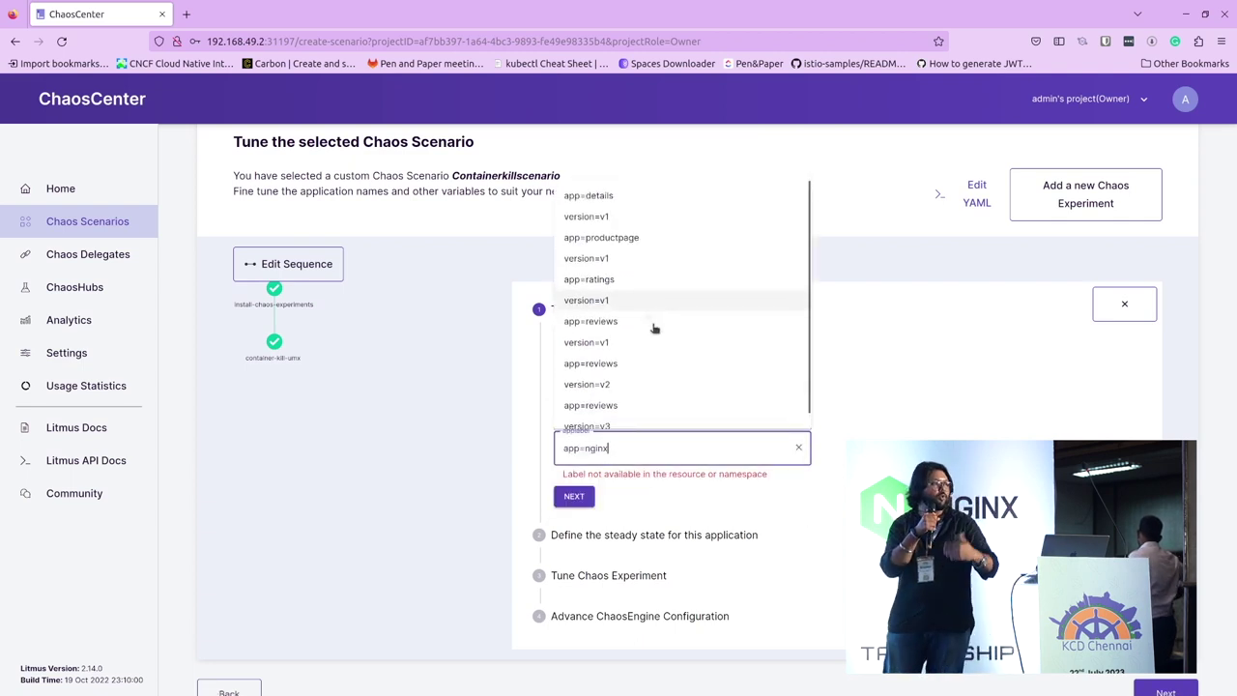
{"action": "key", "text": "BackSpace"}
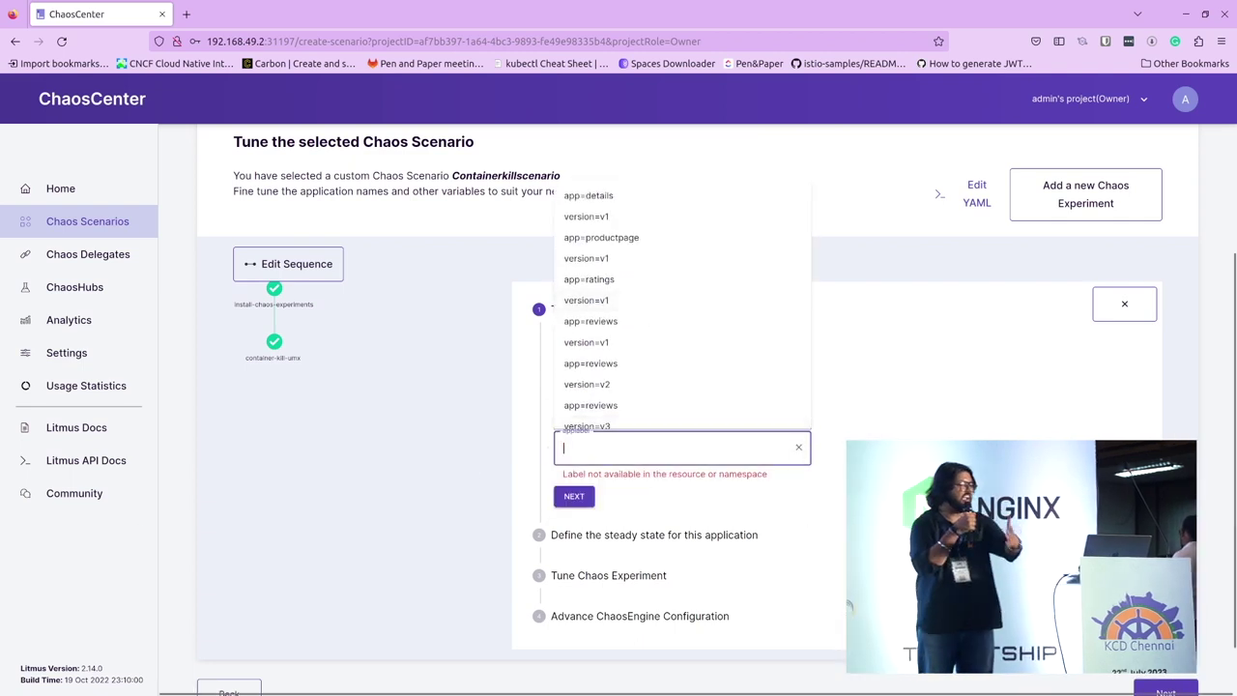
{"action": "key", "text": "Tab"}
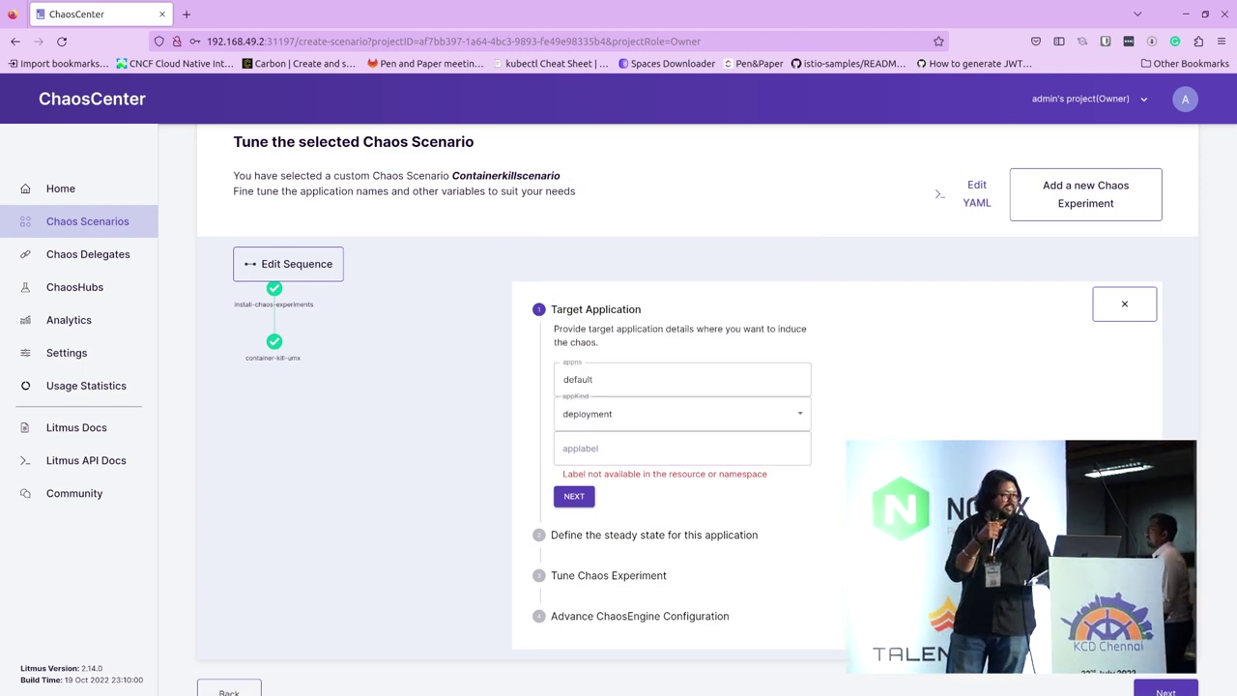
{"action": "left_click", "coordinate": [601, 442]}
{"action": "type", "text": "service.istio.io/canonical-name=productpage"}
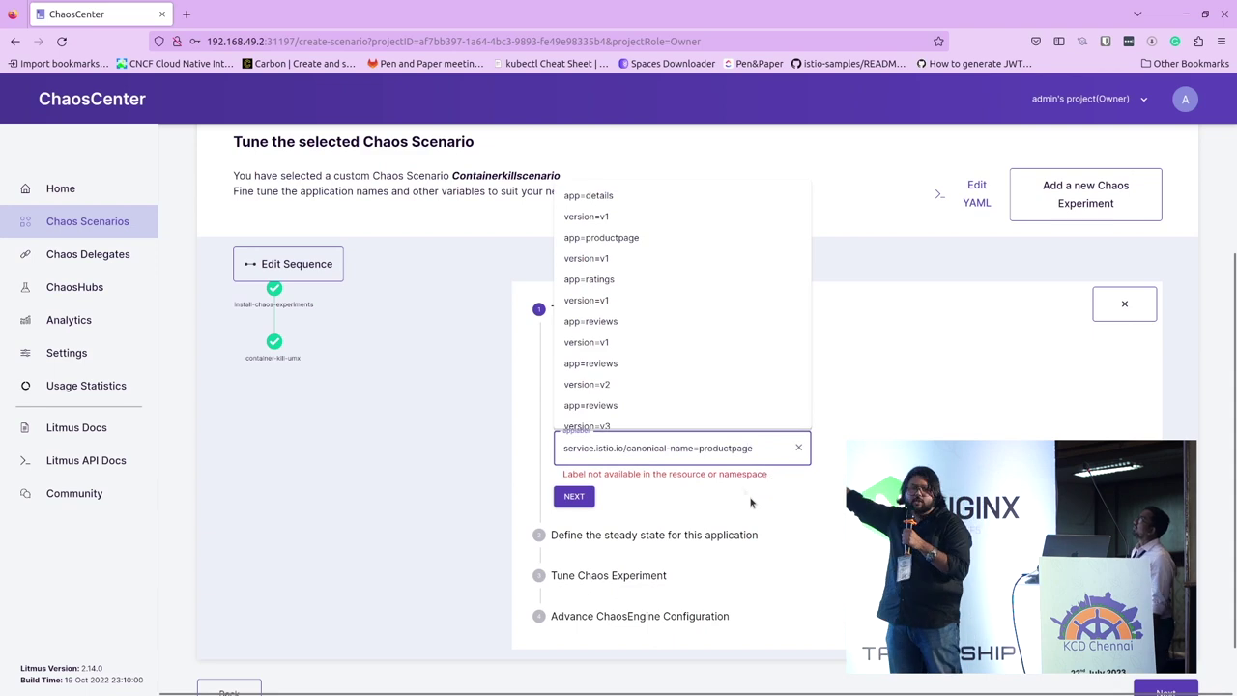
{"action": "left_click", "coordinate": [743, 486]}
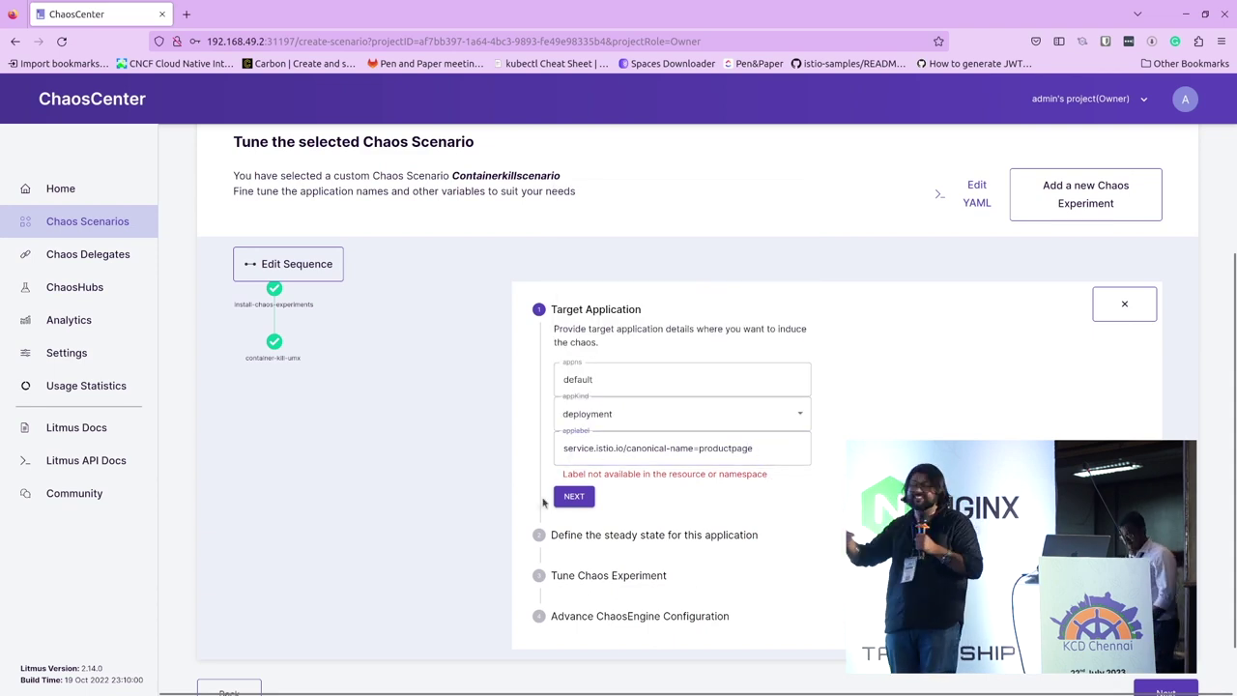
{"action": "left_click", "coordinate": [574, 495]}
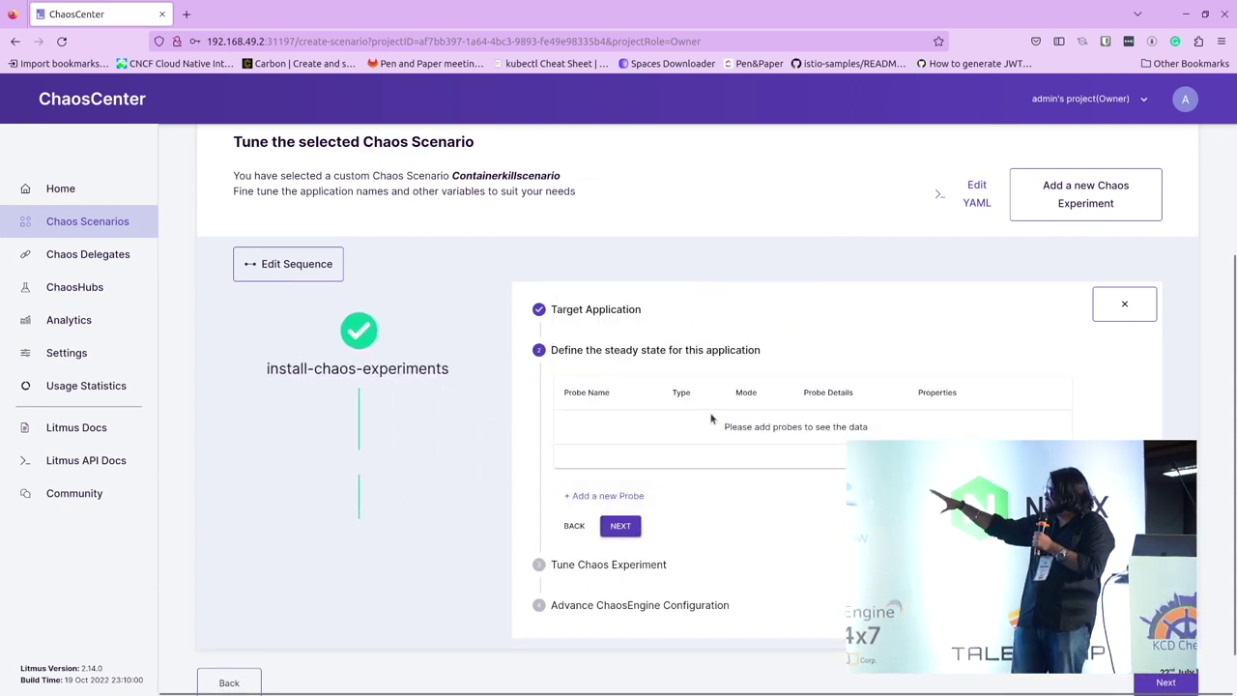
Step: Skip probes and set TOTAL_CHAOS_DURATION to 30 and CHAOS_INTERVAL to 5
{"action": "left_click", "coordinate": [633, 527]}
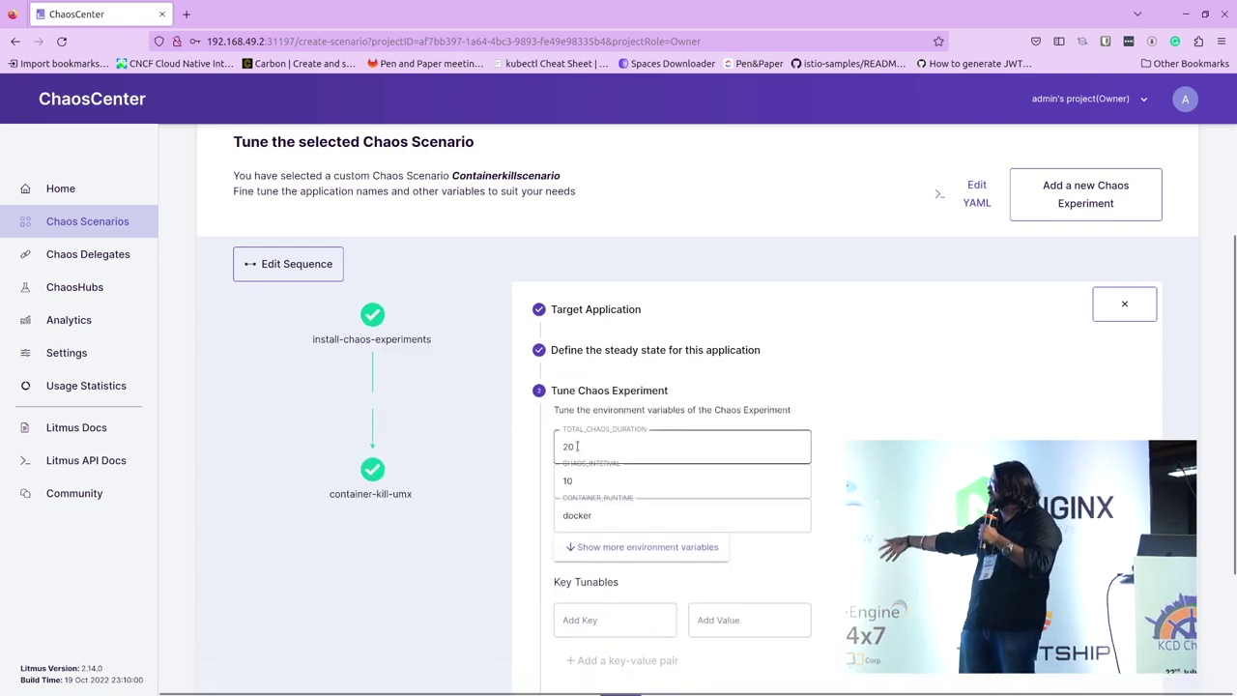
{"action": "type", "text": "30"}
{"action": "key", "text": "Tab"}
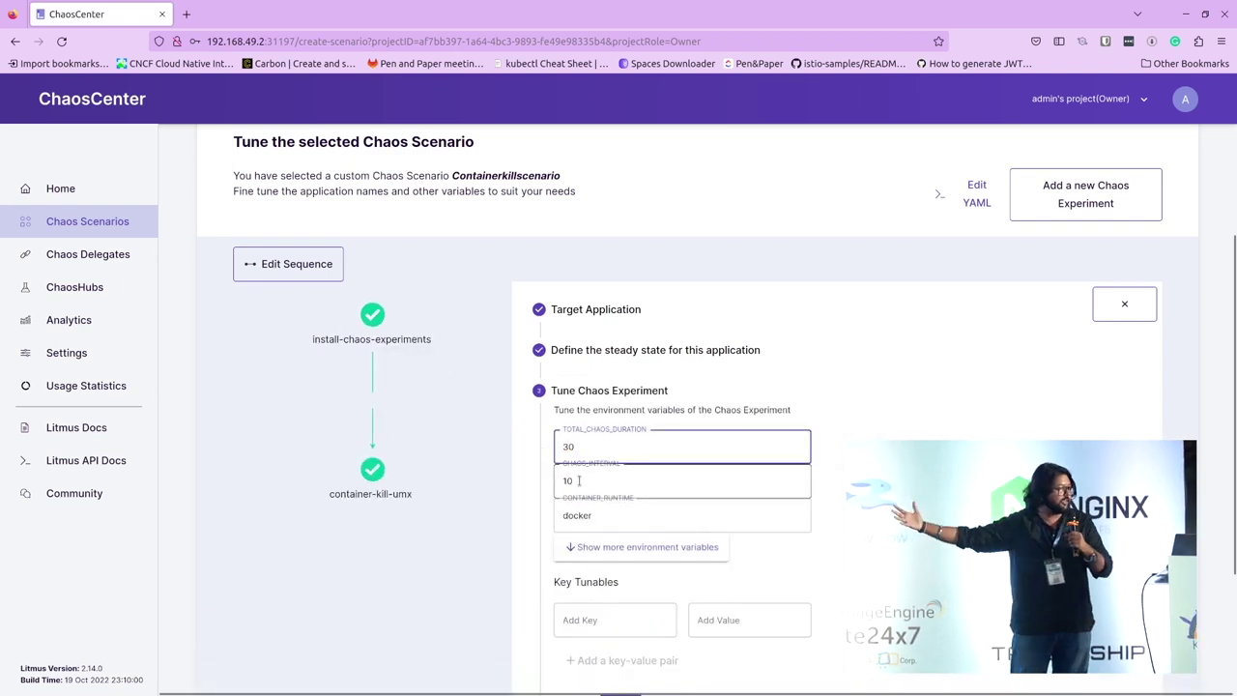
{"action": "type", "text": "5"}
{"action": "left_click", "coordinate": [536, 482]}
{"action": "scroll", "coordinate": [536, 482], "scroll_direction": "down", "scroll_amount": 3}
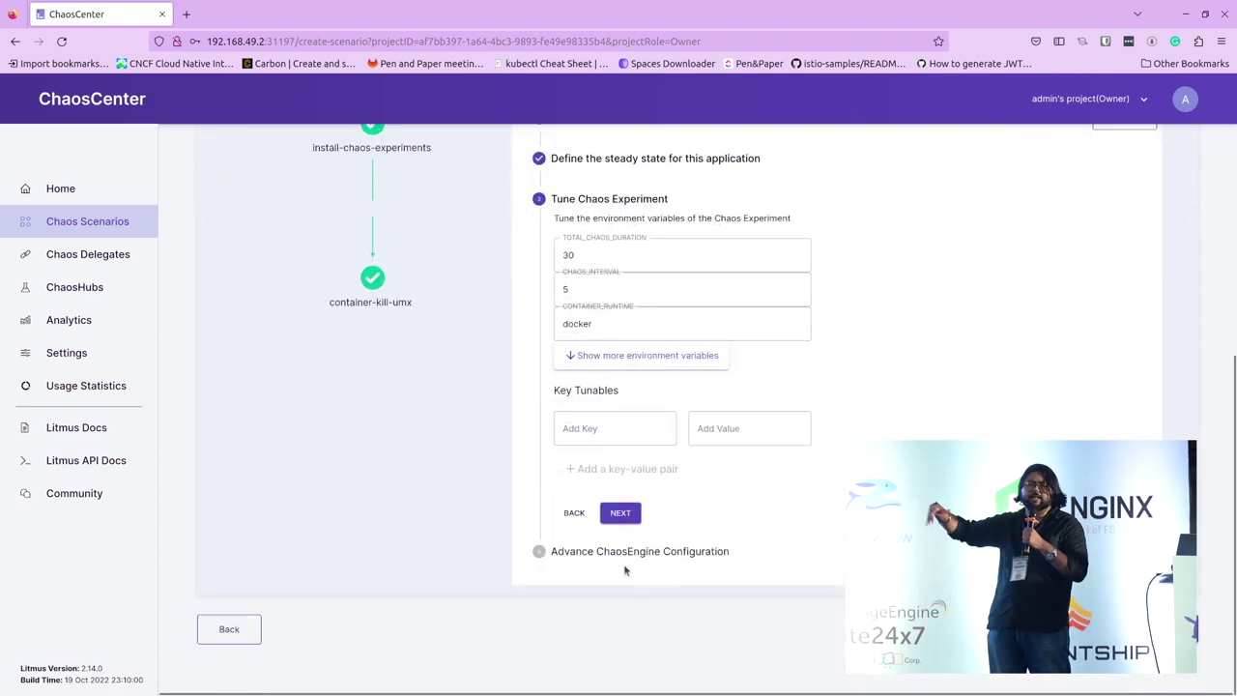
{"action": "left_click", "coordinate": [619, 511]}
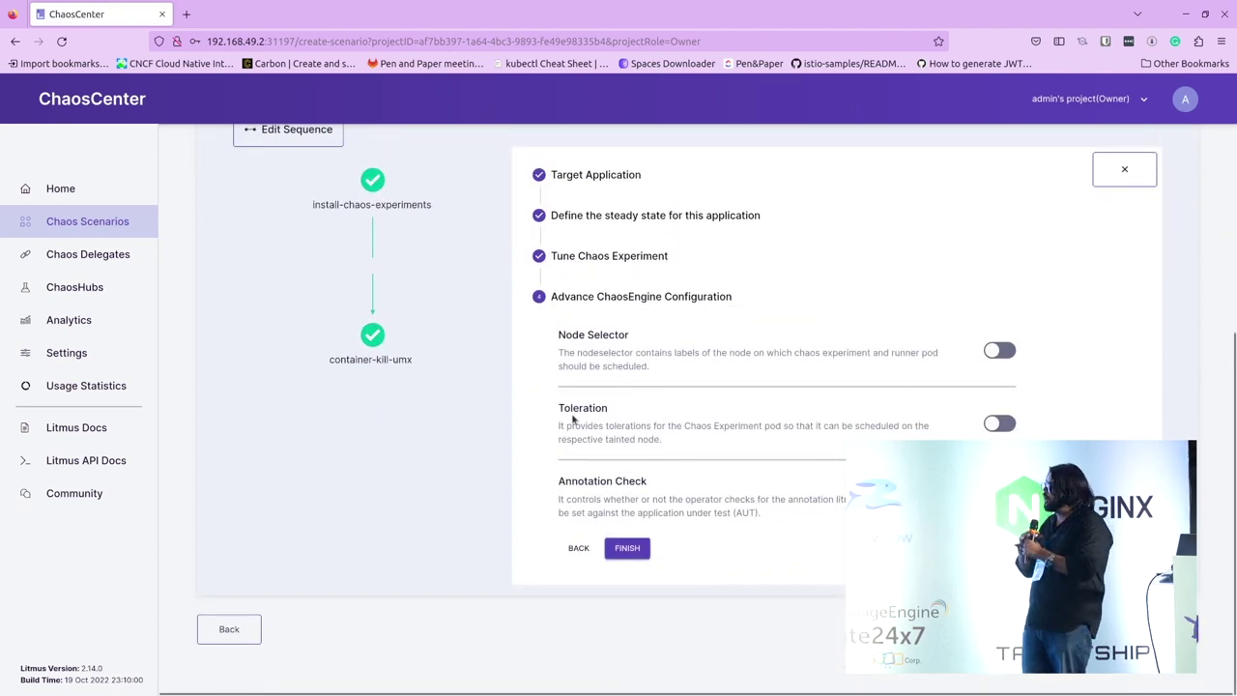
{"action": "left_click", "coordinate": [627, 548]}
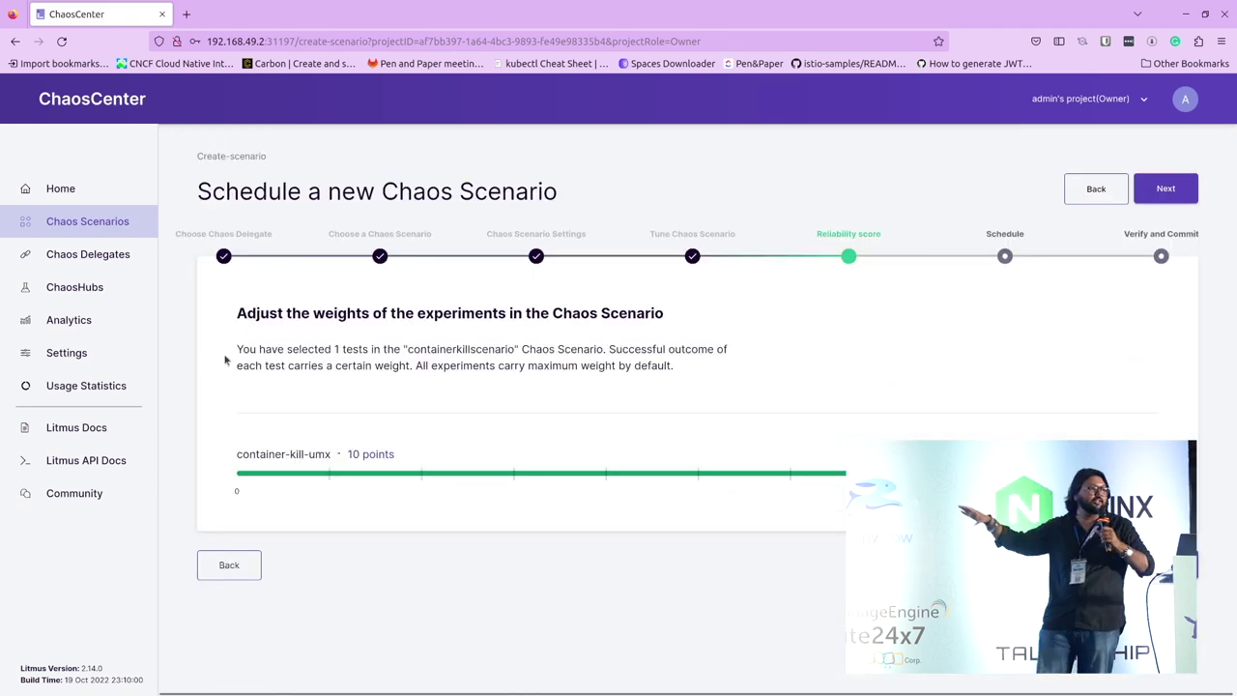
{"action": "left_click_drag", "start_coordinate": [225, 360], "coordinate": [735, 370]}
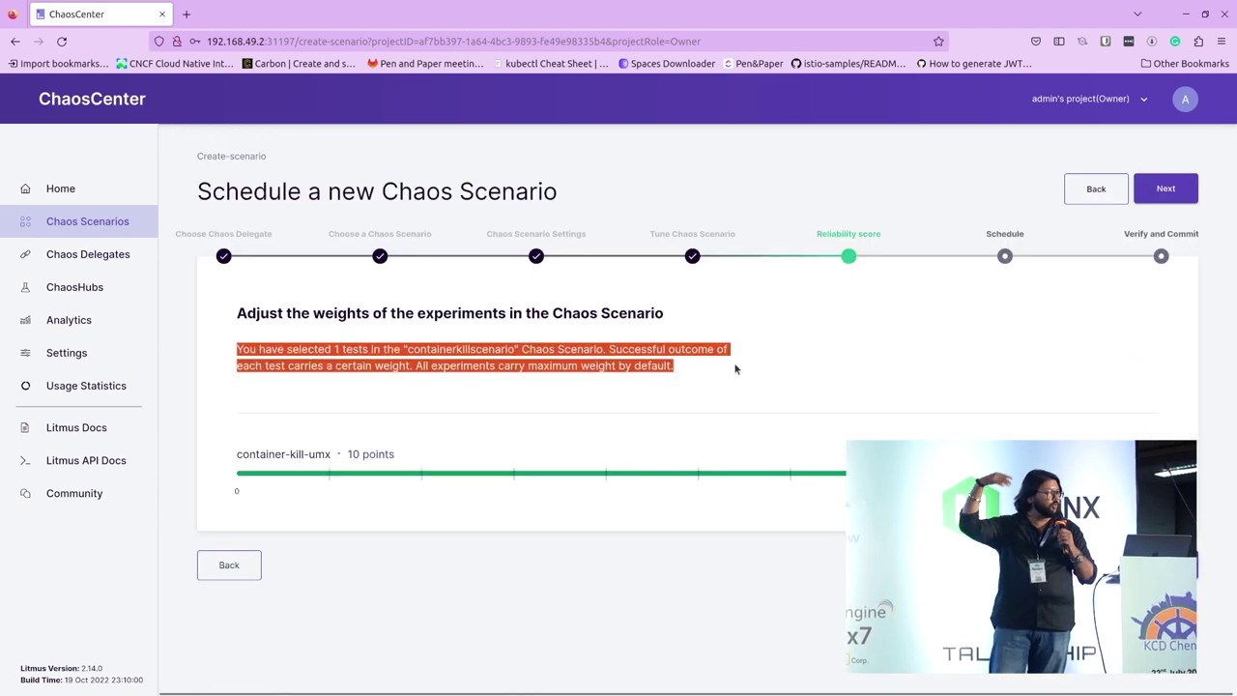
Step: Leave the container-kill-umx weight at 10 points
{"action": "left_click", "coordinate": [816, 332]}
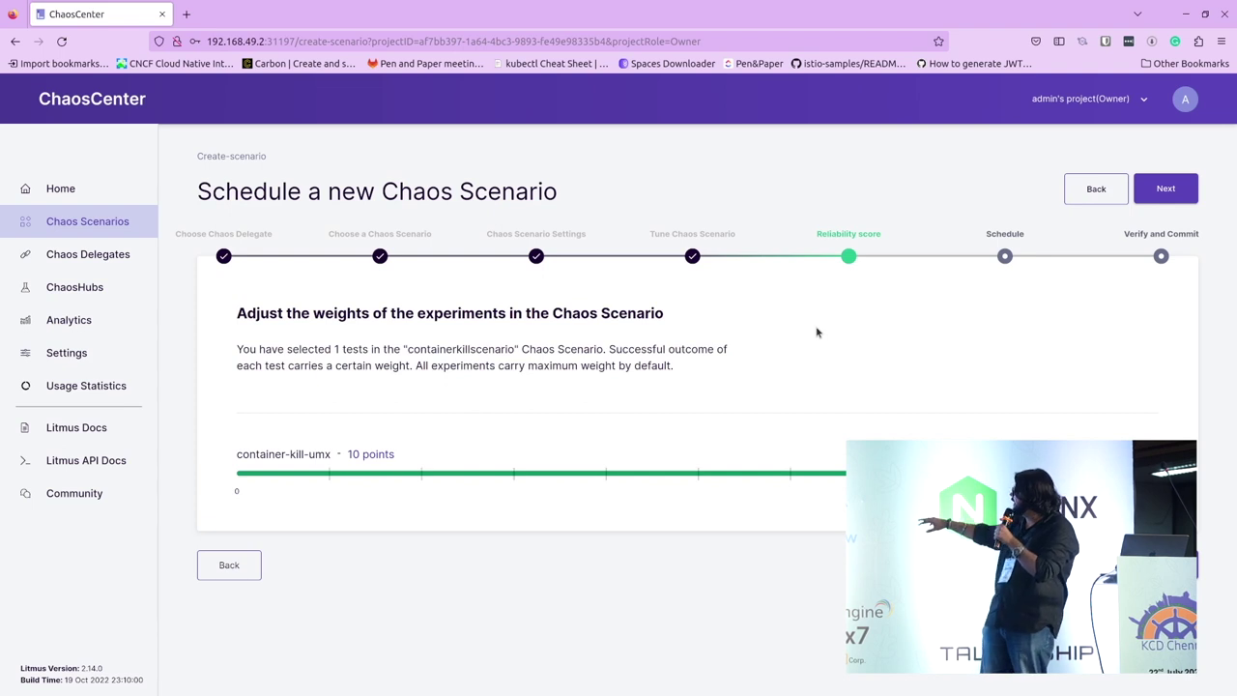
{"action": "left_click_drag", "start_coordinate": [698, 473], "coordinate": [608, 473]}
{"action": "left_click_drag", "start_coordinate": [551, 468], "coordinate": [1212, 477]}
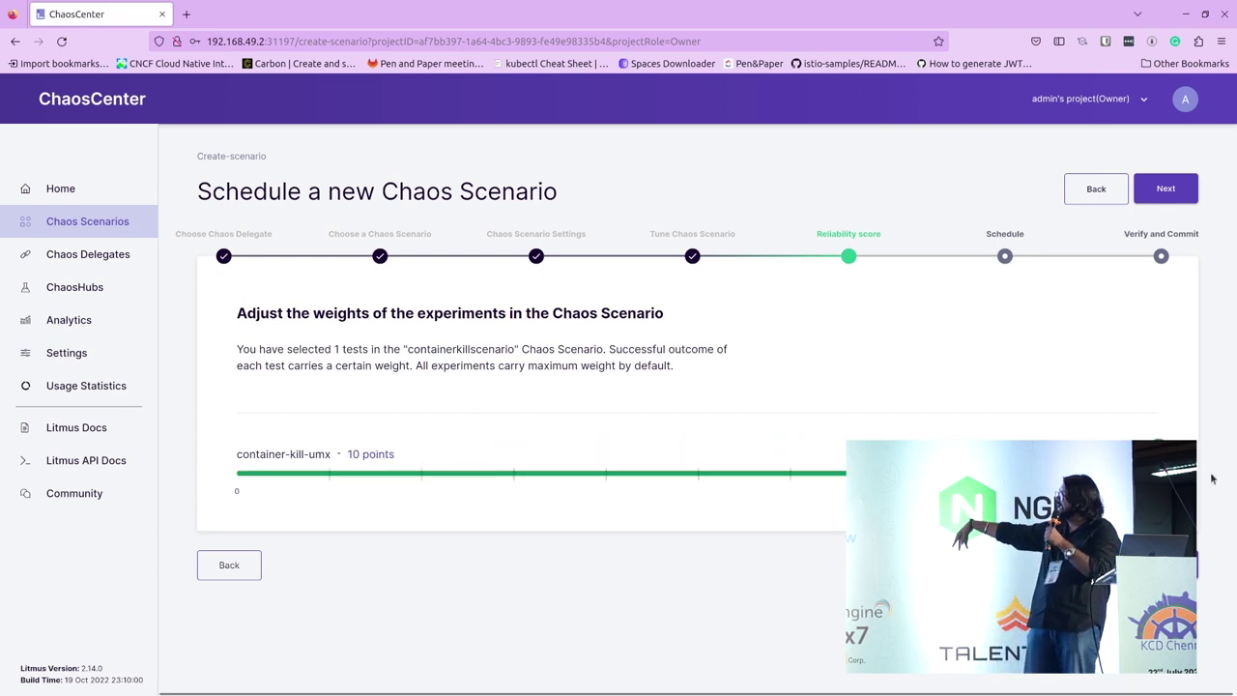
{"action": "left_click", "coordinate": [1166, 565]}
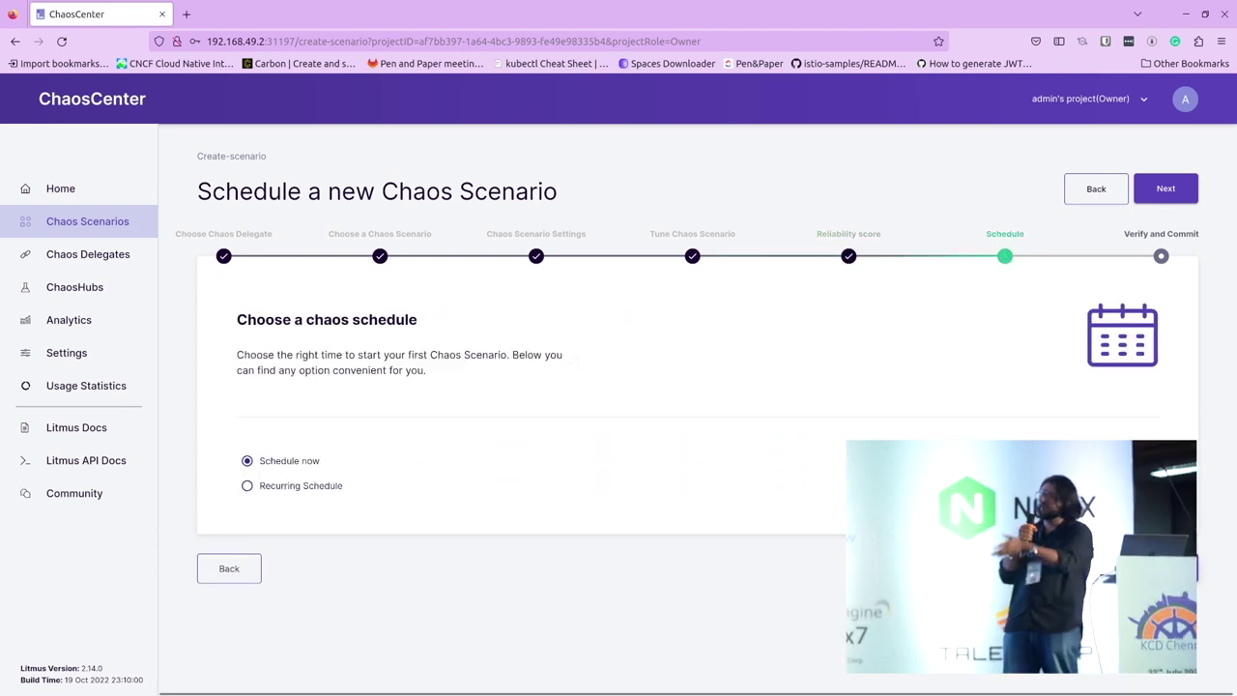
Step: Schedule the scenario to run now instead of recurring
{"action": "left_click", "coordinate": [326, 488]}
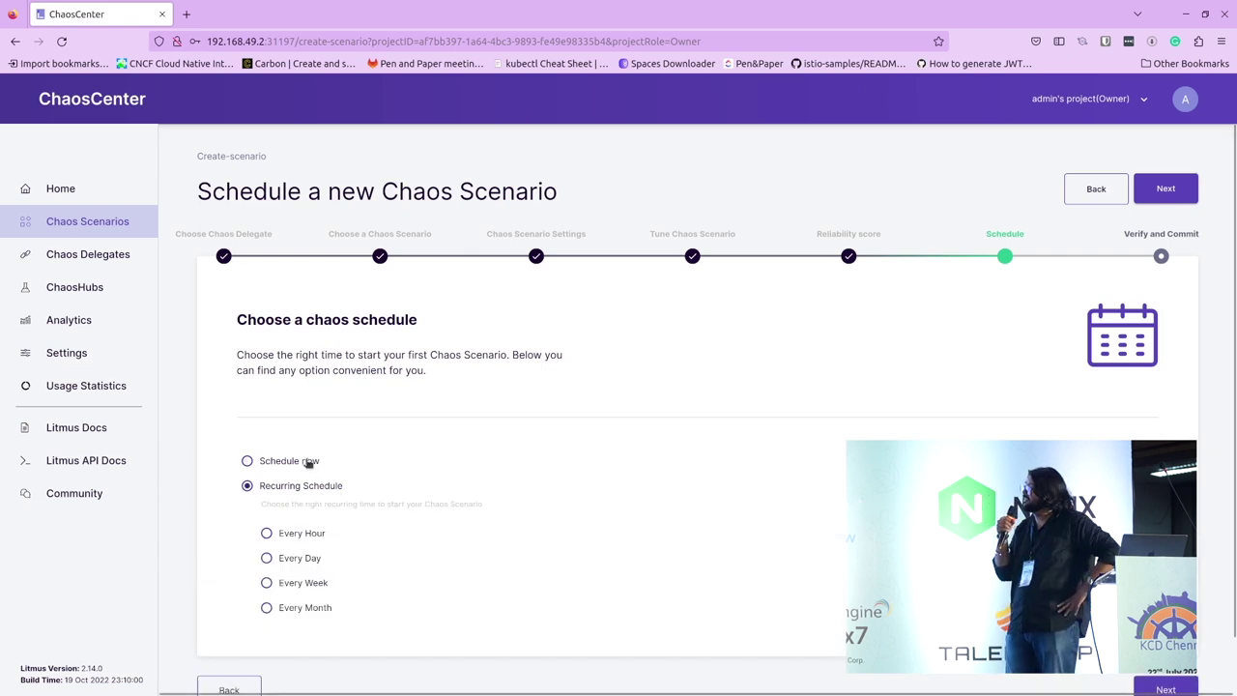
{"action": "left_click", "coordinate": [309, 462]}
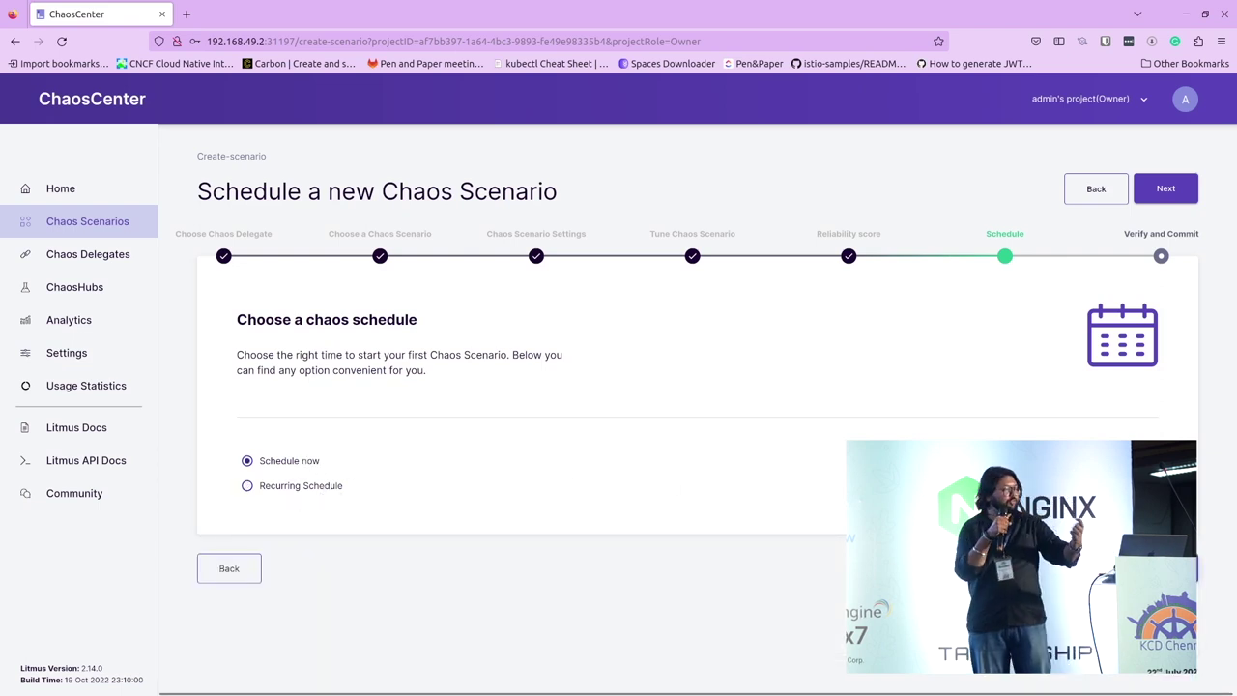
{"action": "left_click", "coordinate": [1165, 189]}
Step: Review the generated Workflow YAML on the summary and commit the scenario
{"action": "scroll", "coordinate": [592, 387], "scroll_direction": "down", "scroll_amount": 1}
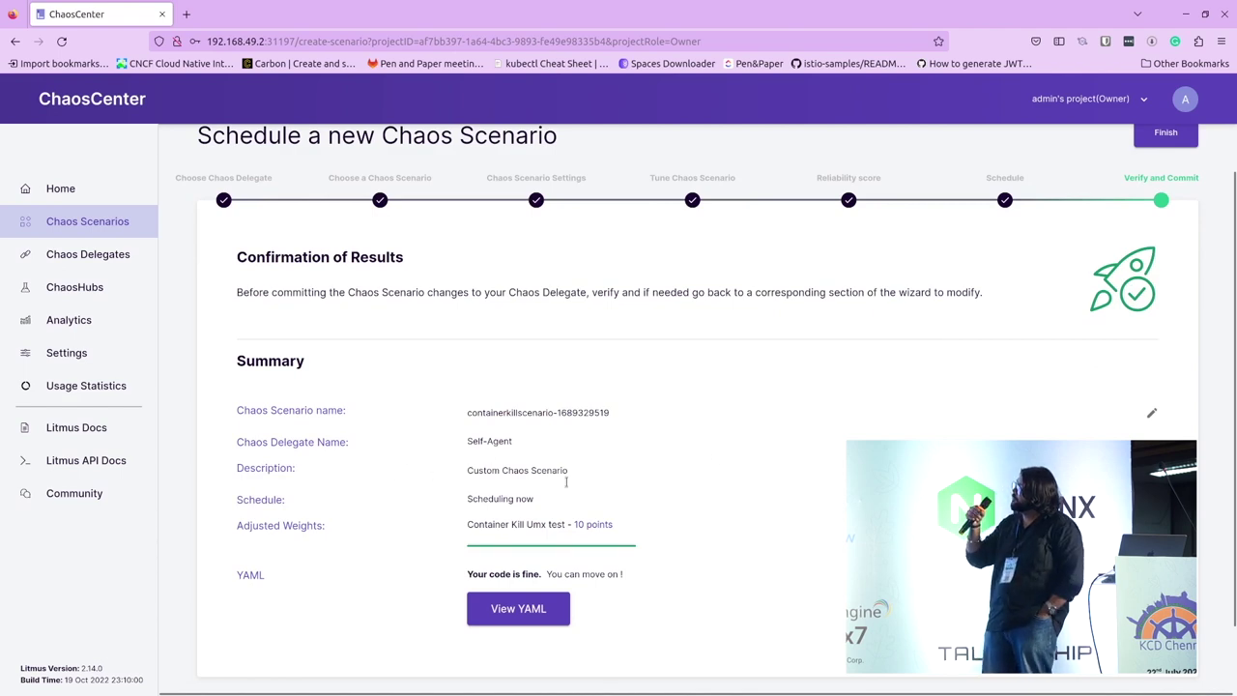
{"action": "left_click", "coordinate": [500, 616]}
{"action": "scroll", "coordinate": [609, 434], "scroll_direction": "down", "scroll_amount": 15}
{"action": "scroll", "coordinate": [609, 434], "scroll_direction": "down", "scroll_amount": 15}
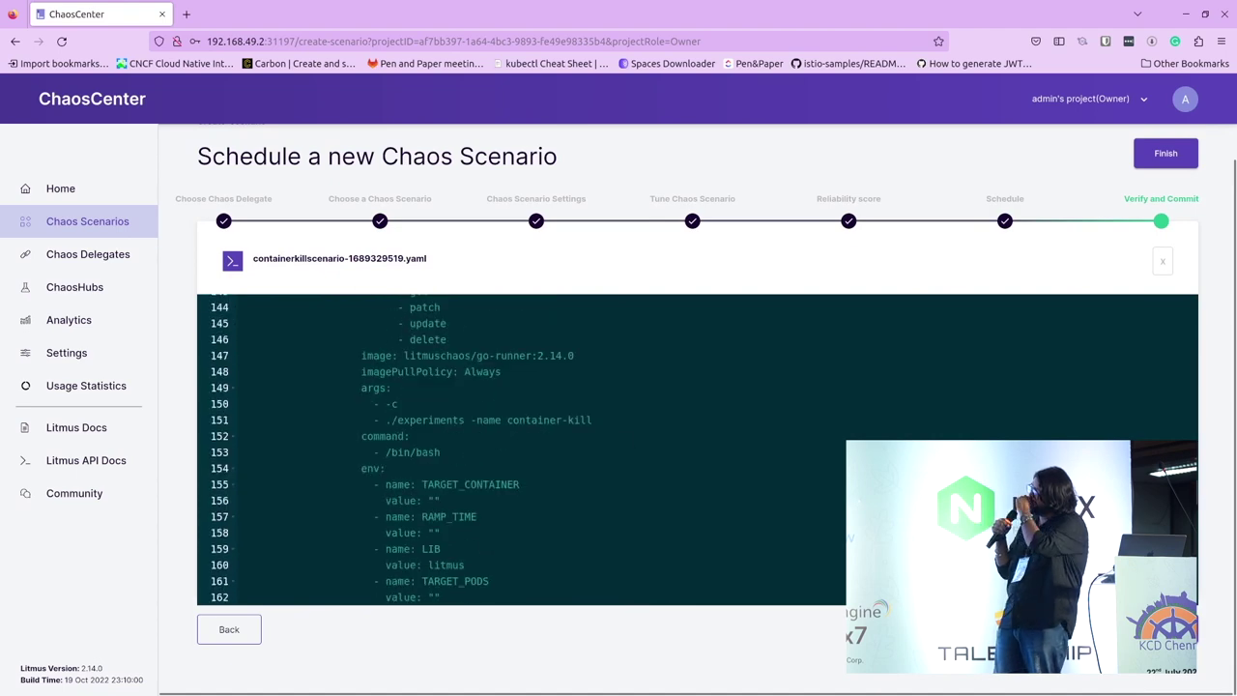
{"action": "scroll", "coordinate": [1161, 384], "scroll_direction": "up", "scroll_amount": 18}
{"action": "scroll", "coordinate": [1161, 384], "scroll_direction": "up", "scroll_amount": 10}
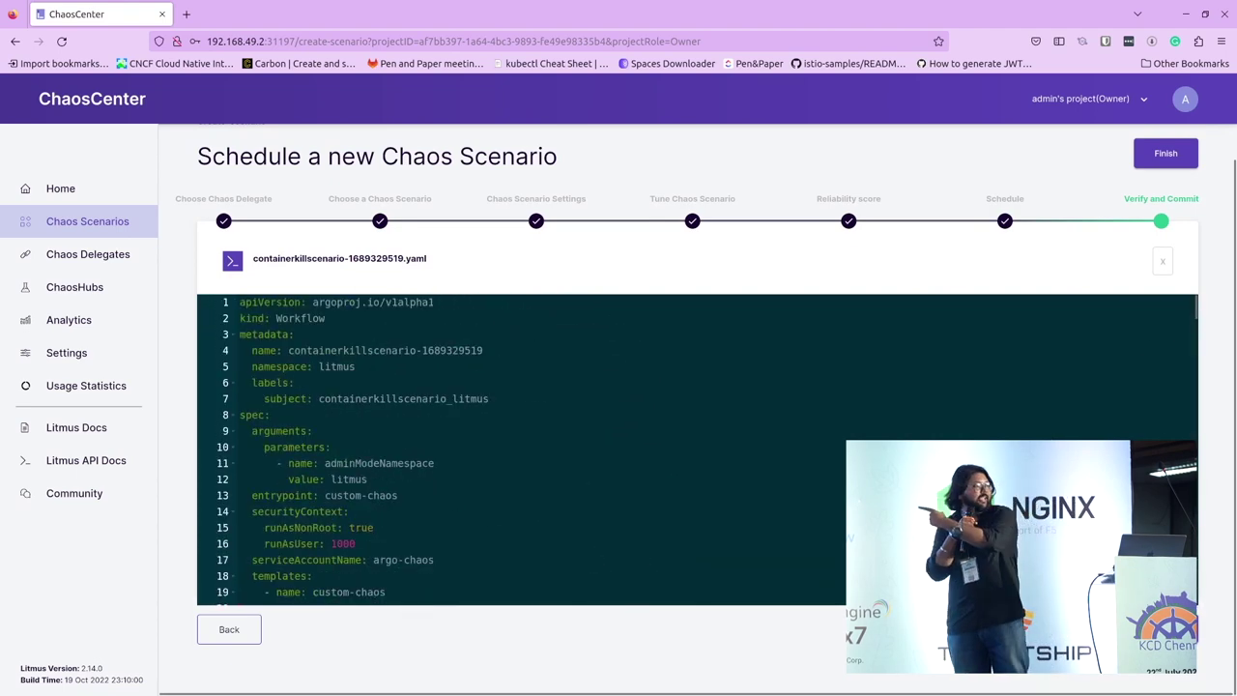
{"action": "left_click", "coordinate": [1165, 153]}
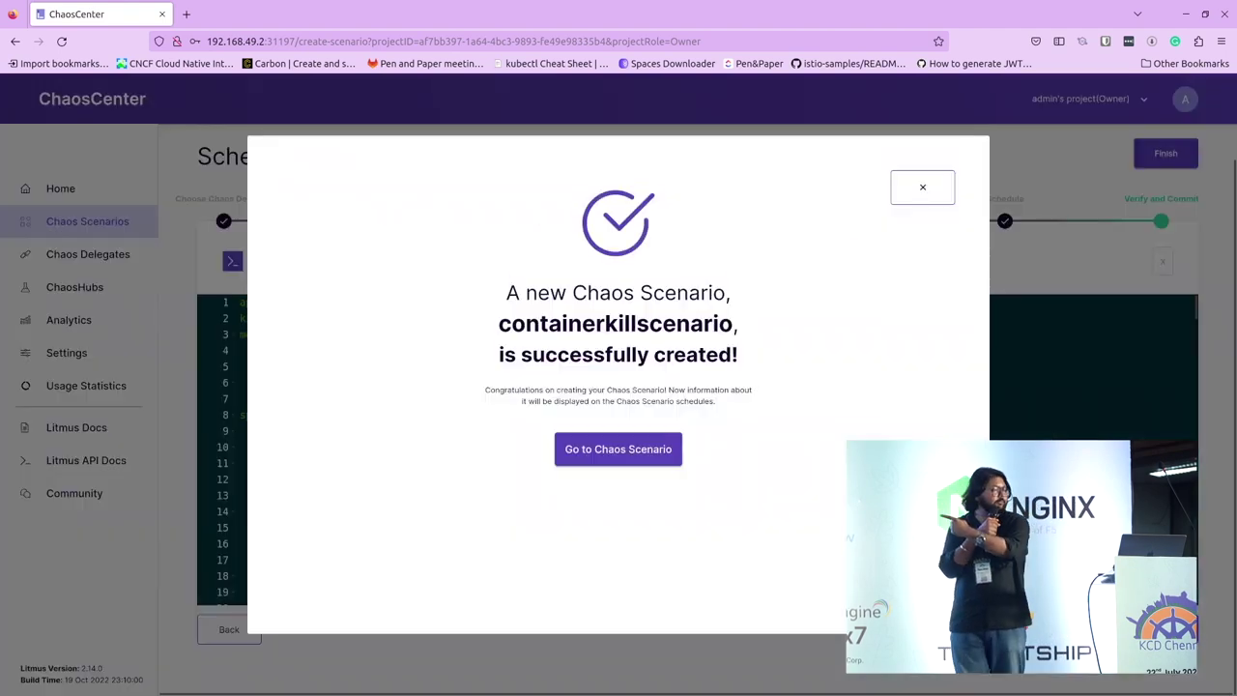
{"action": "left_click", "coordinate": [647, 450]}
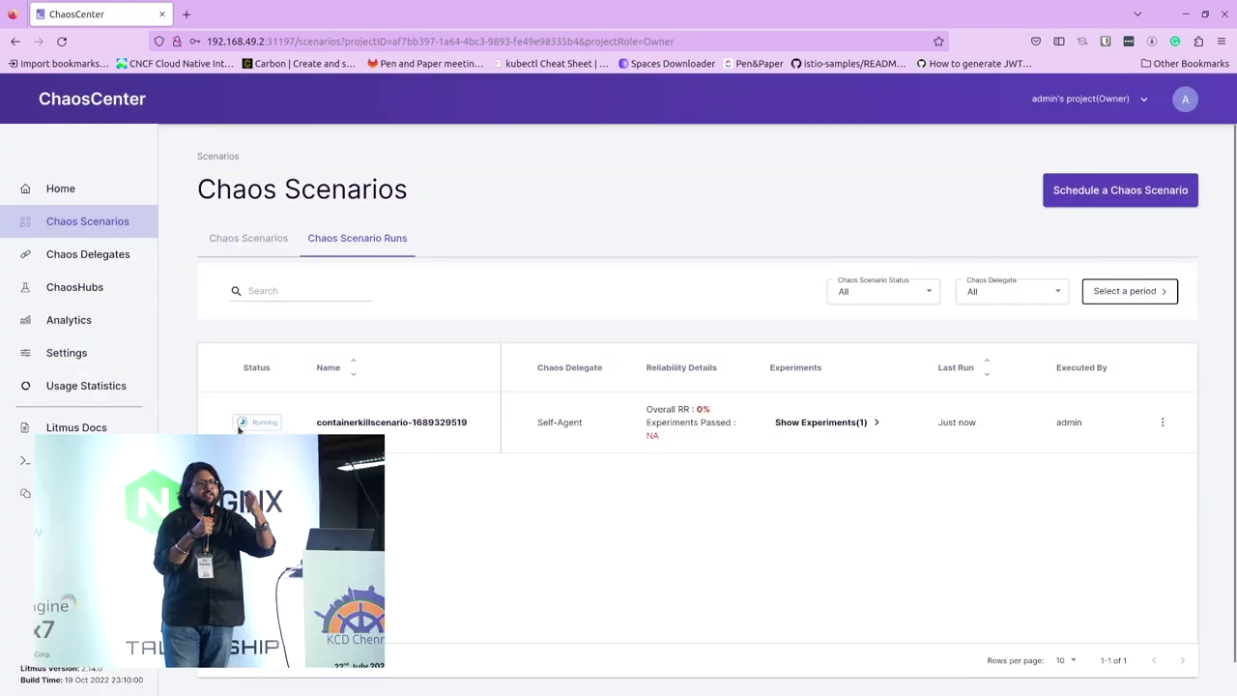
{"action": "left_click", "coordinate": [454, 422]}
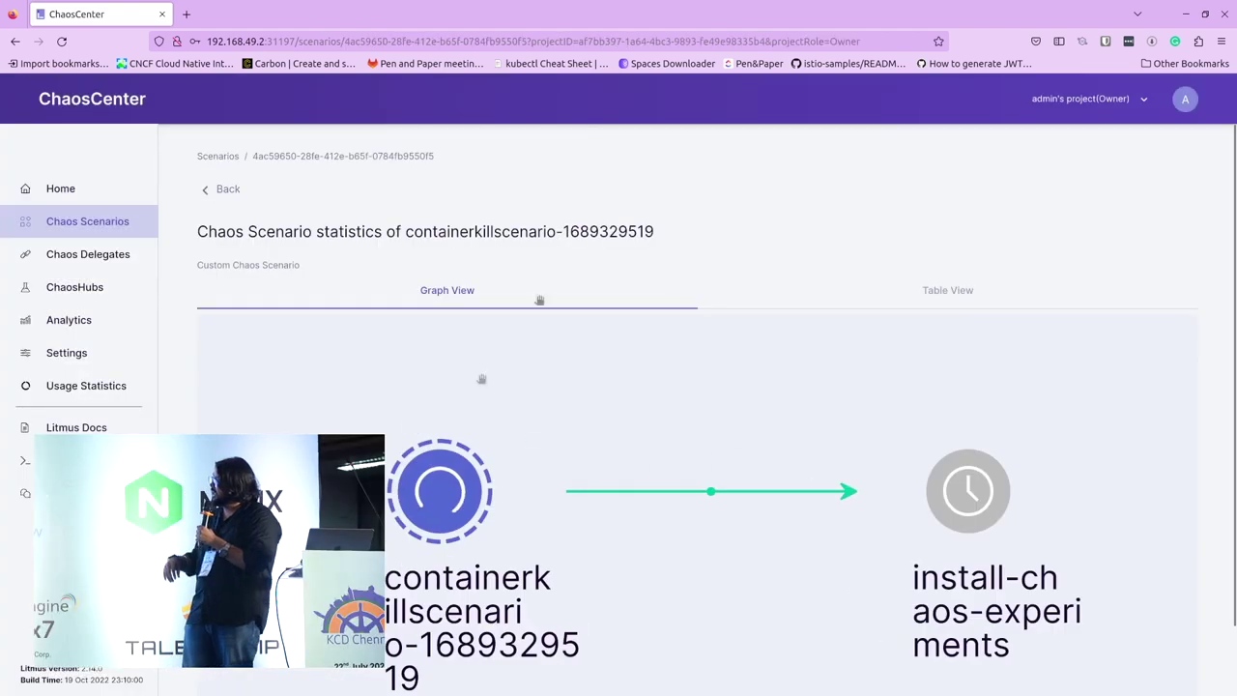
{"action": "scroll", "coordinate": [597, 408], "scroll_direction": "down", "scroll_amount": 3}
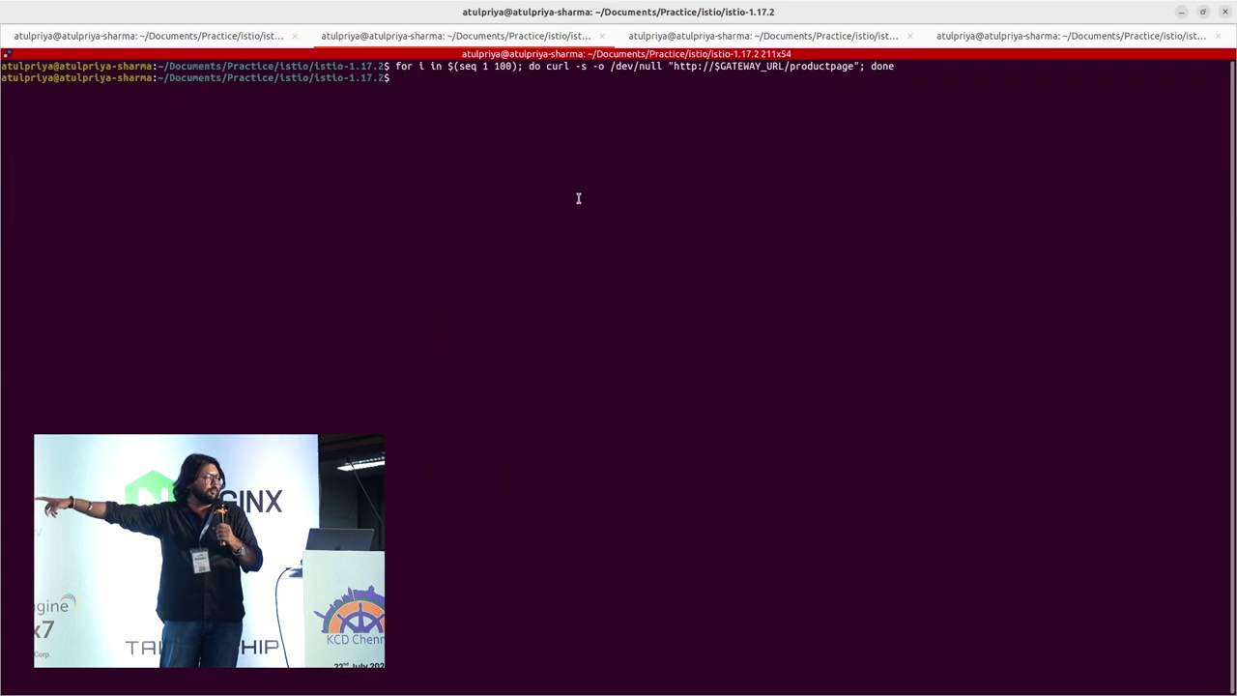
Step: Rerun the curl loop with seq 1 7000 against the productpage, then minimize the terminal
{"action": "key", "text": "Up"}
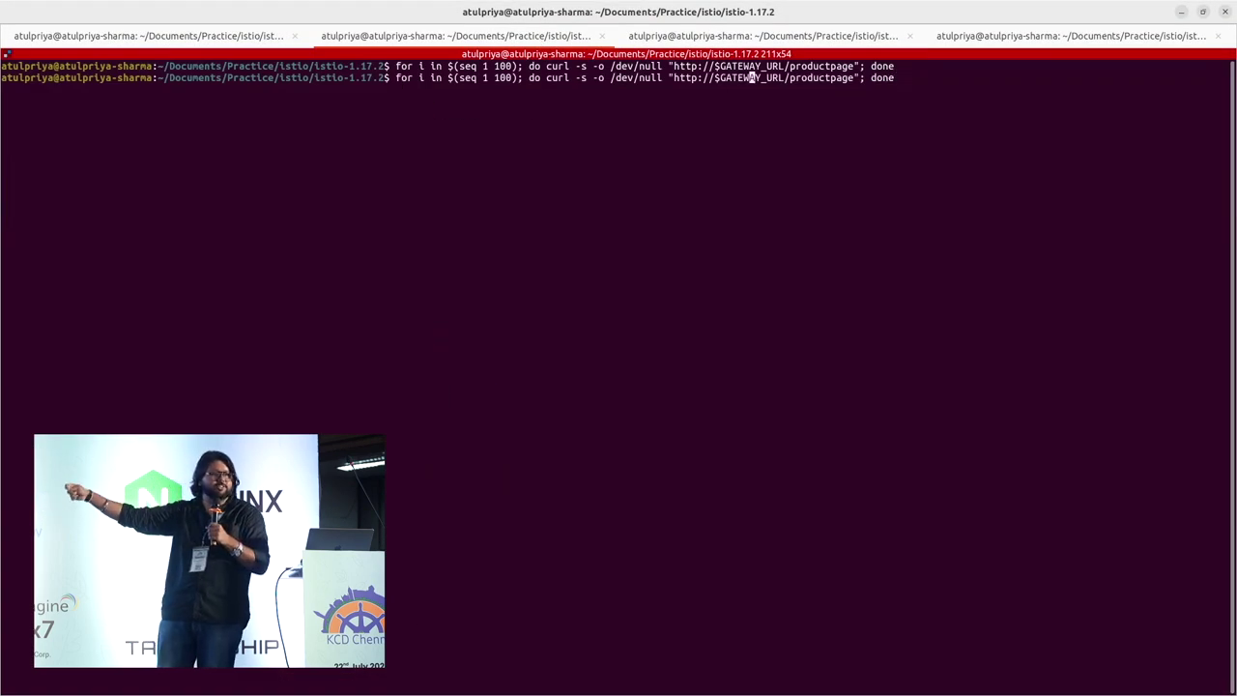
{"action": "key", "text": "Left"}
{"action": "key", "text": "Left"}
{"action": "key", "text": "BackSpace"}
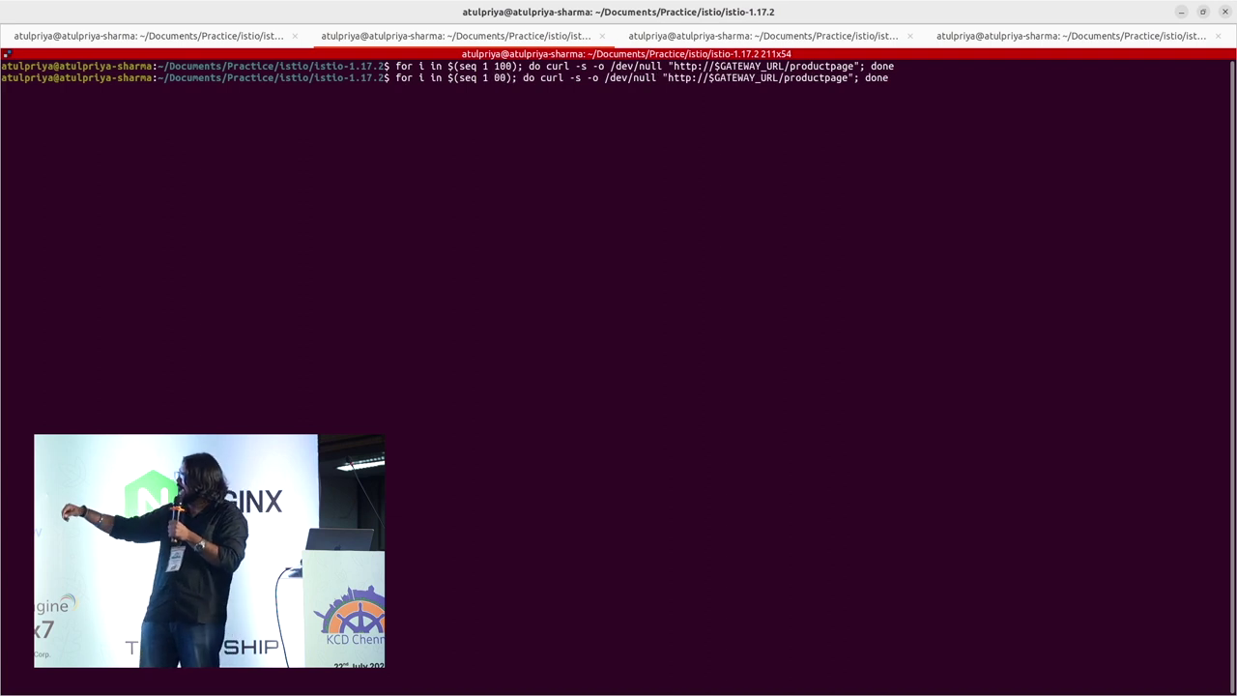
{"action": "type", "text": "70"}
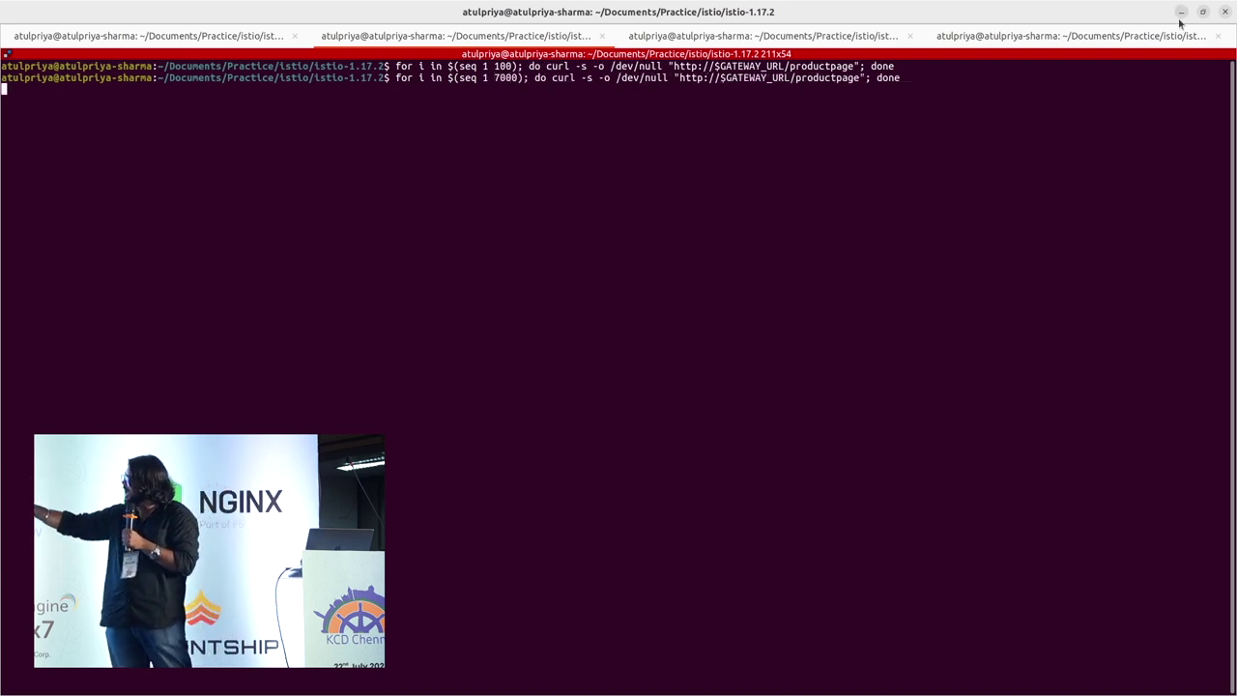
{"action": "left_click", "coordinate": [1181, 12]}
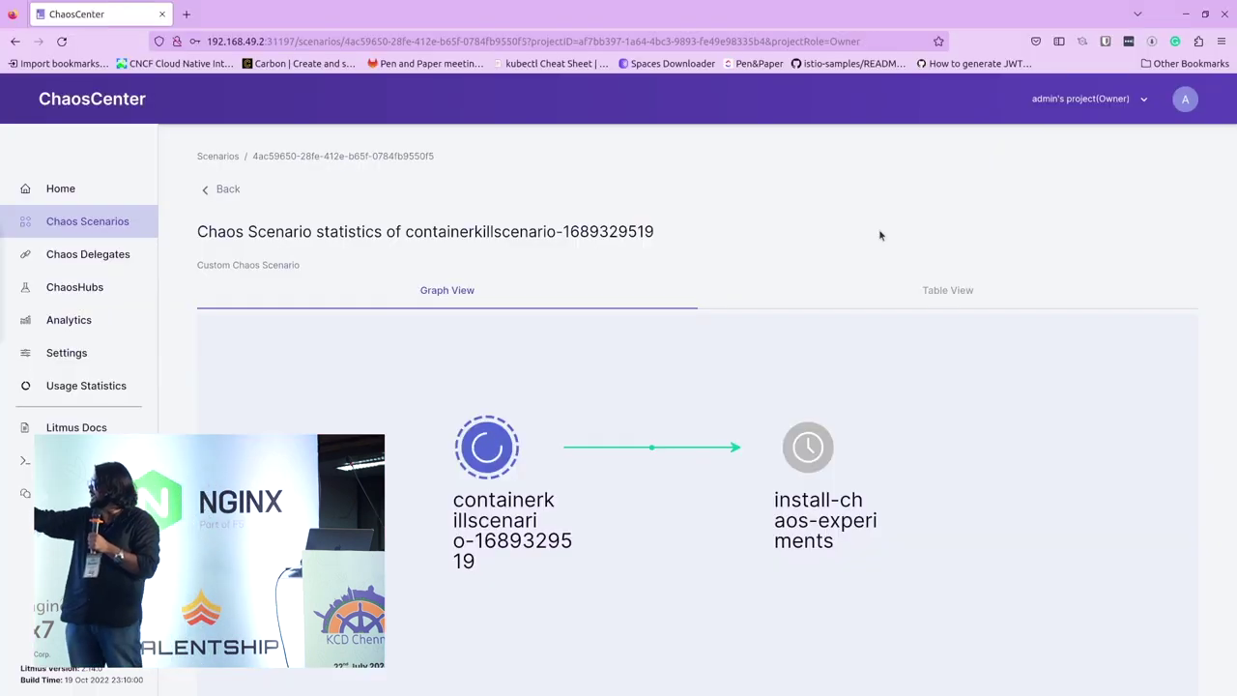
Step: Reload the Bookinfo product page until it shows 'no healthy upstream', then minimize the browser
{"action": "key", "text": "alt+Tab"}
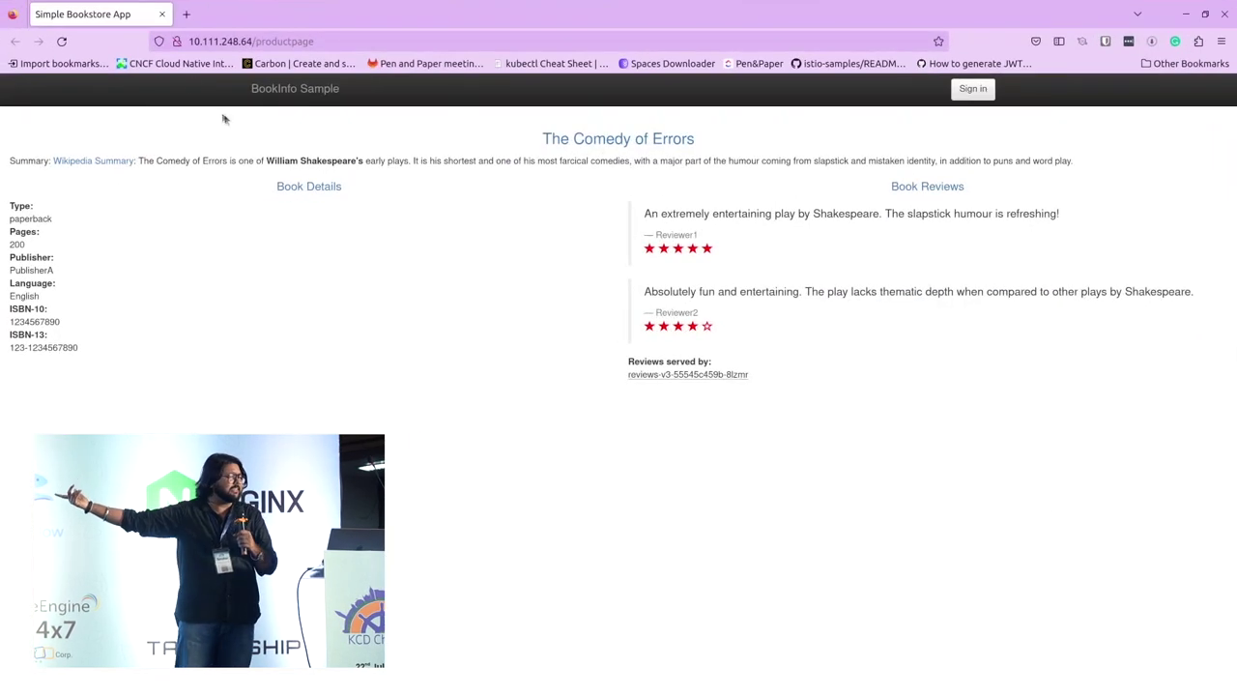
{"action": "left_click", "coordinate": [60, 41]}
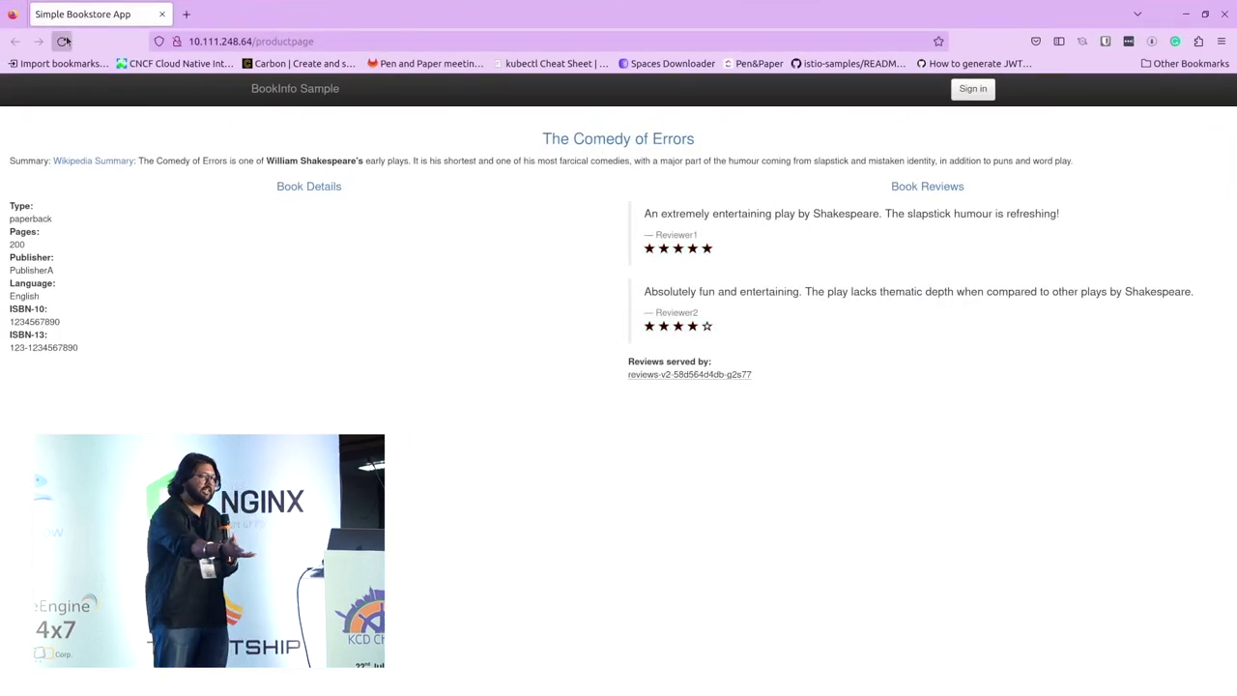
{"action": "left_click", "coordinate": [64, 42]}
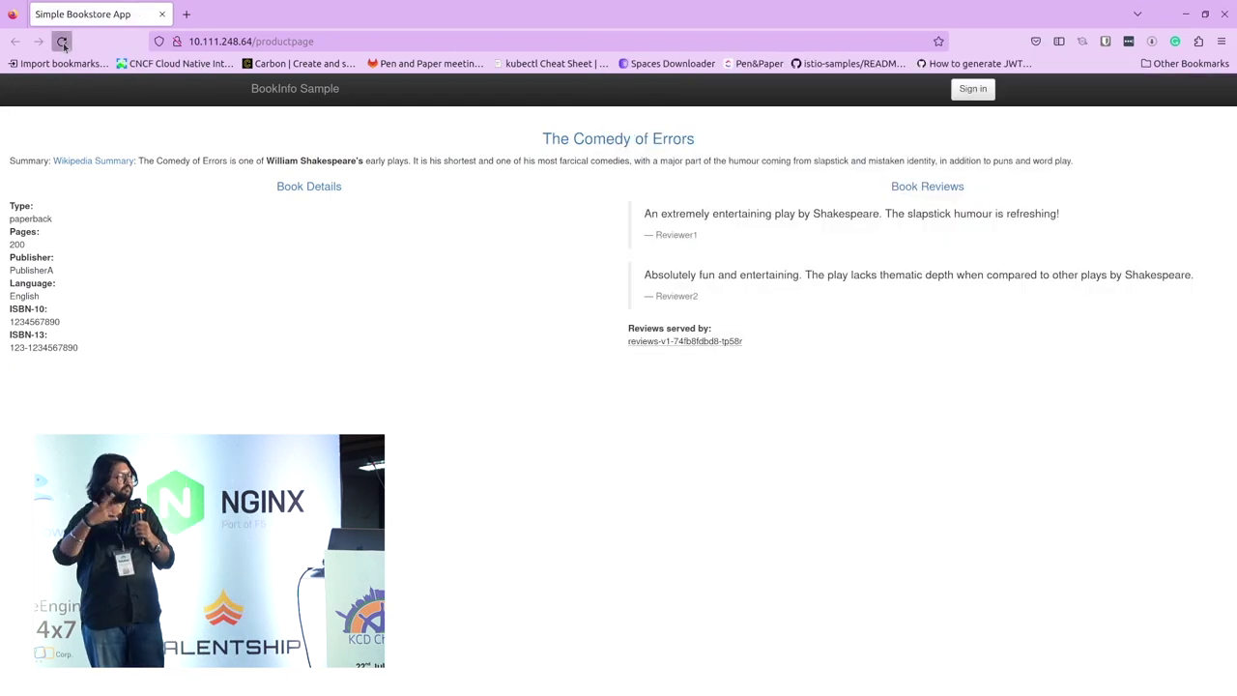
{"action": "left_click", "coordinate": [63, 42]}
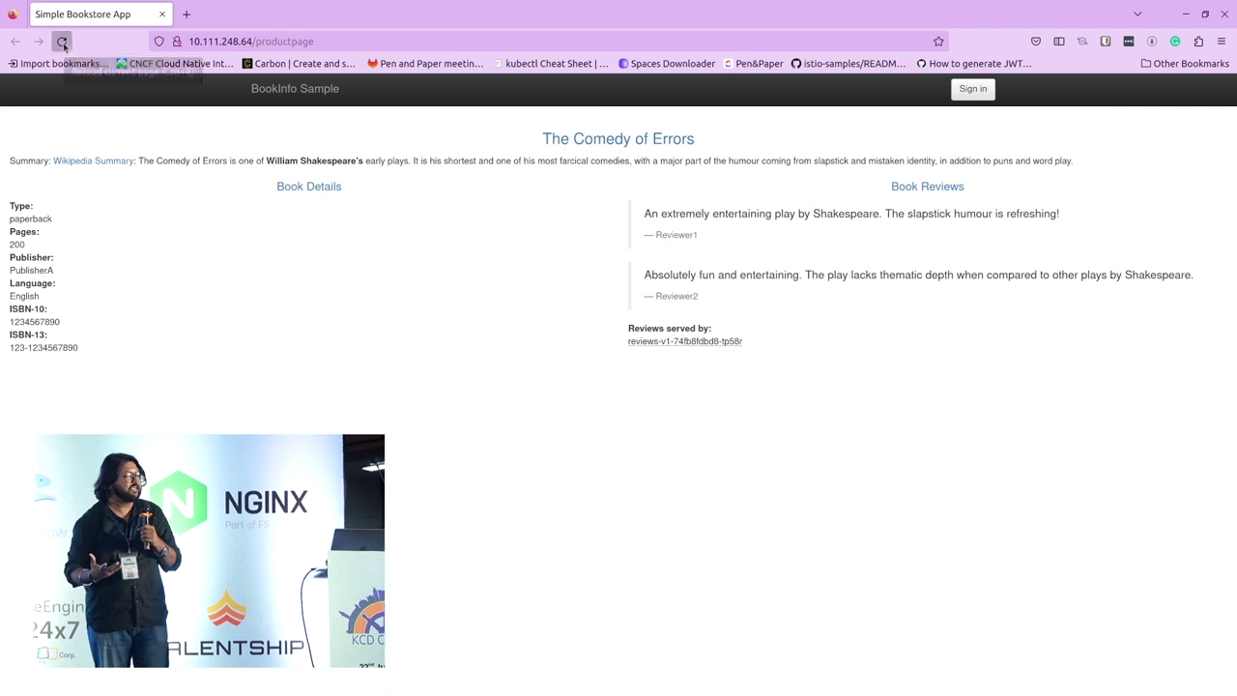
{"action": "left_click_drag", "start_coordinate": [6, 85], "coordinate": [100, 125]}
{"action": "left_click", "coordinate": [92, 102]}
{"action": "key", "text": "F5"}
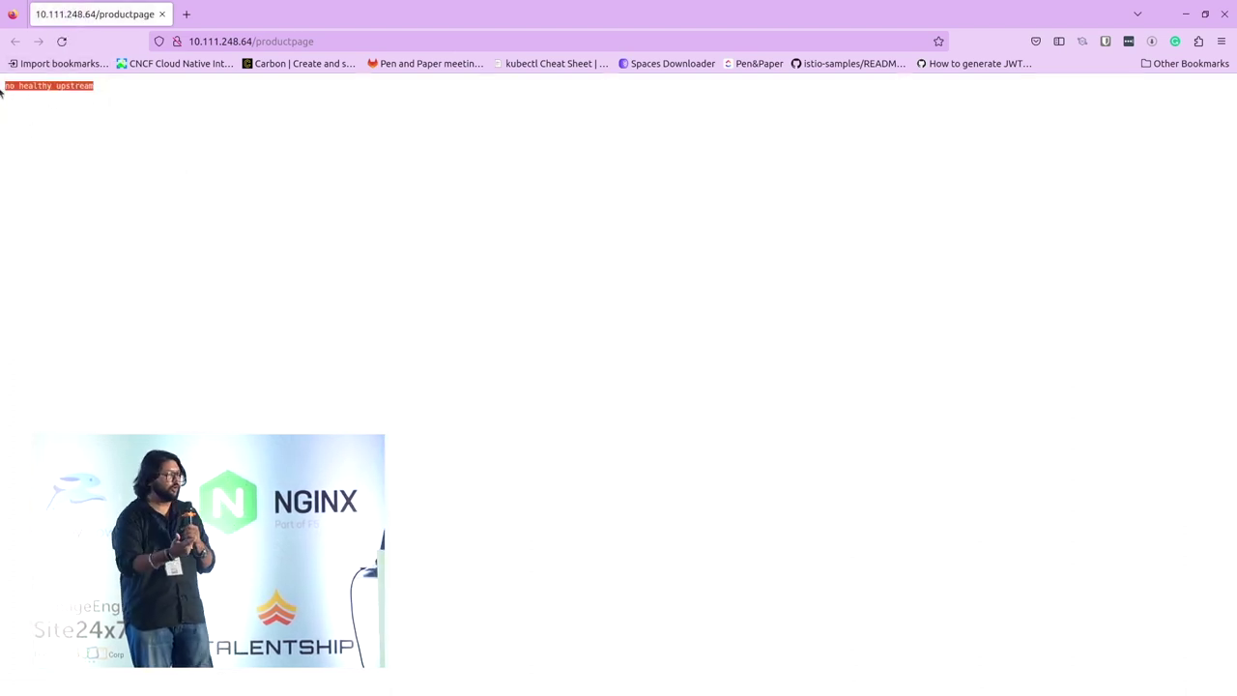
{"action": "left_click", "coordinate": [1183, 18]}
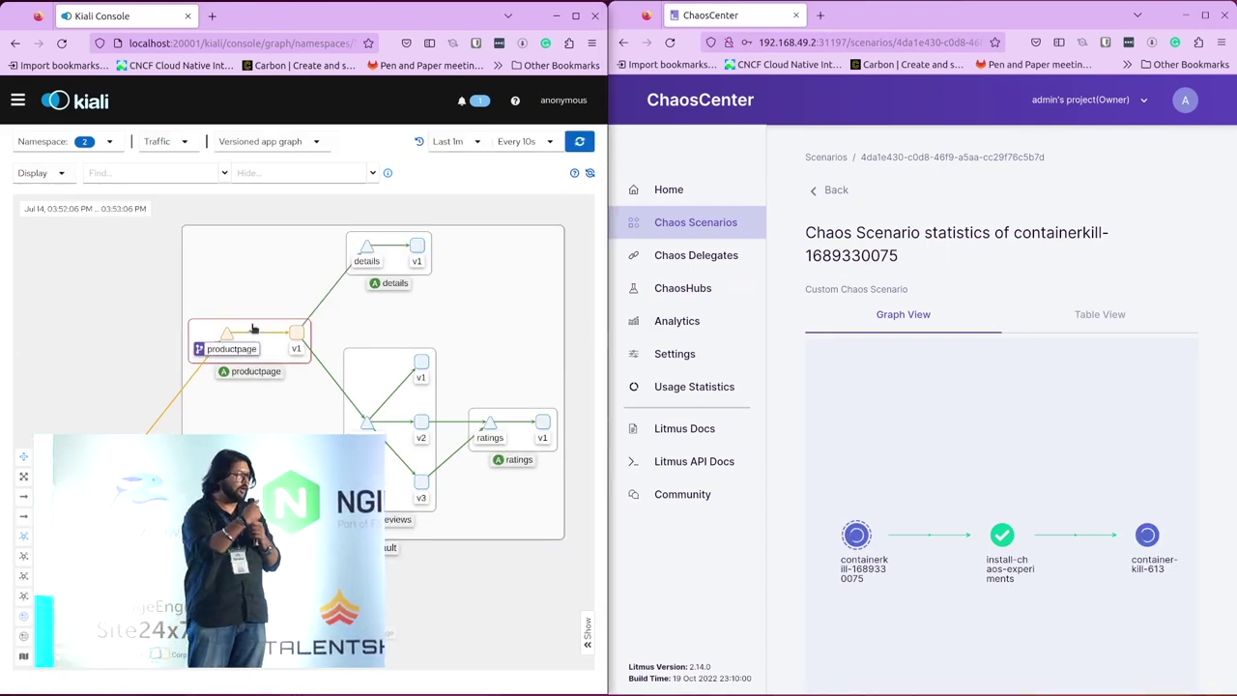
{"action": "left_click", "coordinate": [254, 330]}
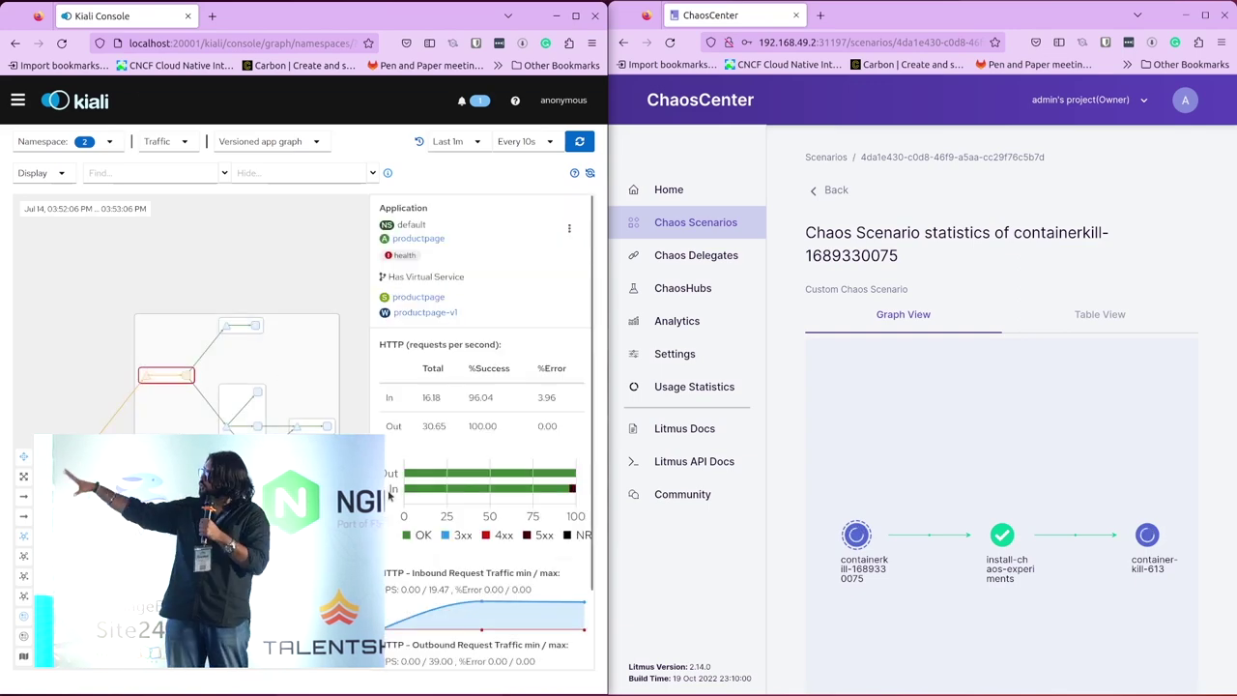
{"action": "scroll", "coordinate": [537, 530], "scroll_direction": "down", "scroll_amount": 2}
{"action": "mouse_move", "coordinate": [574, 405]}
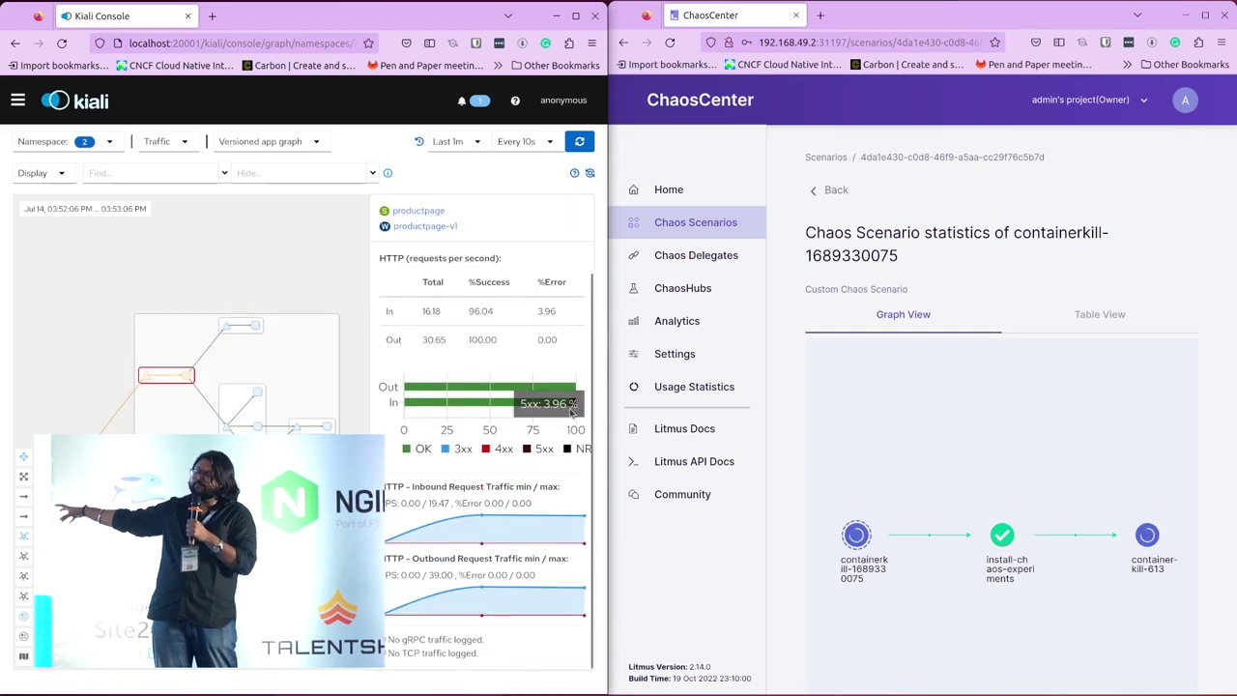
{"action": "mouse_move", "coordinate": [574, 491]}
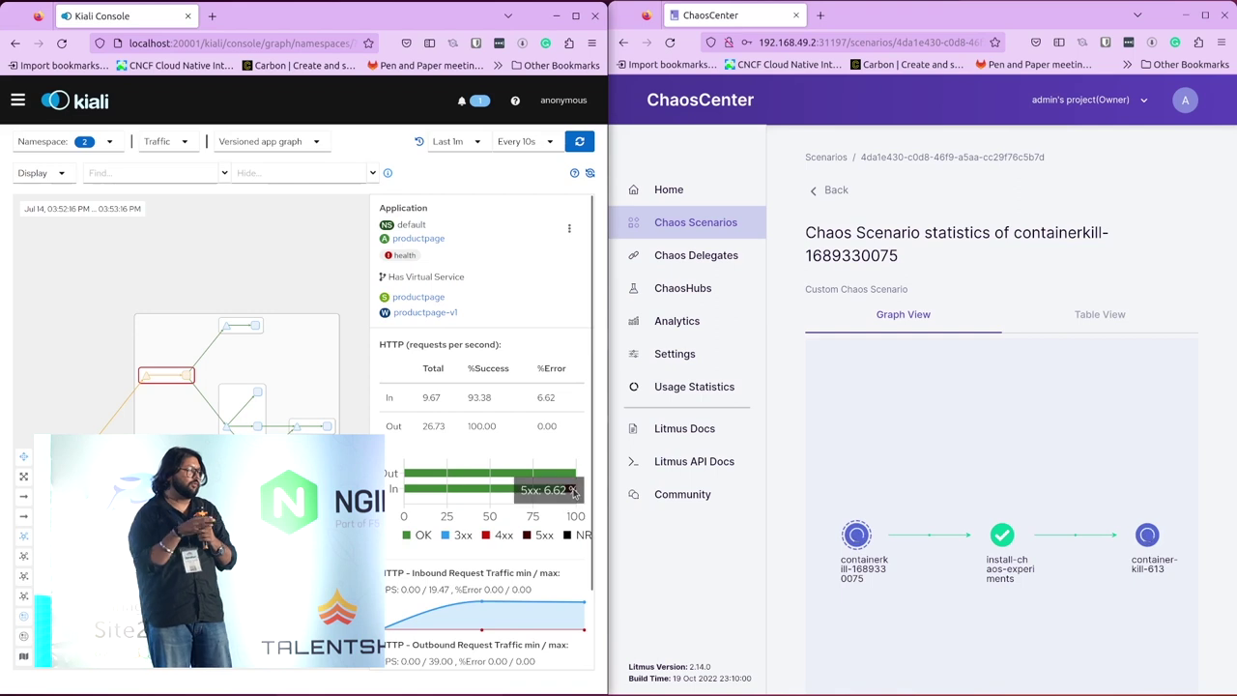
{"action": "scroll", "coordinate": [517, 594], "scroll_direction": "down", "scroll_amount": 2}
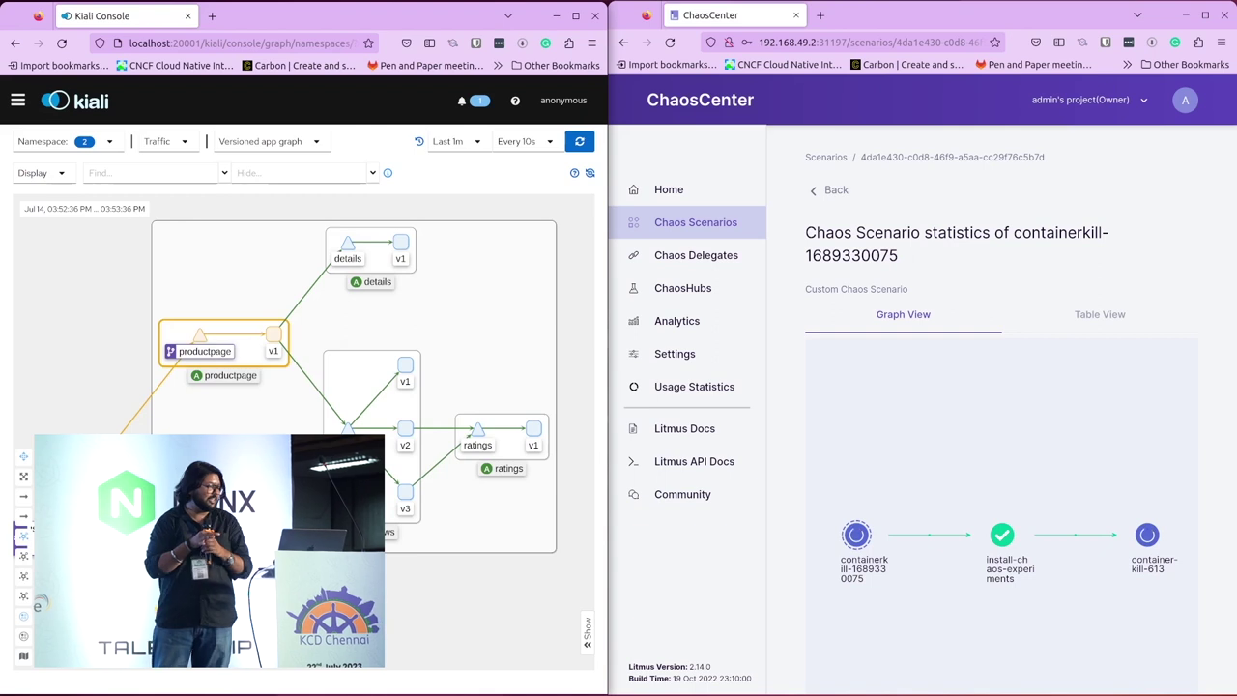
Step: Open the productpage application in Kiali and review its Traffic tab and inbound metrics
{"action": "left_click", "coordinate": [21, 103]}
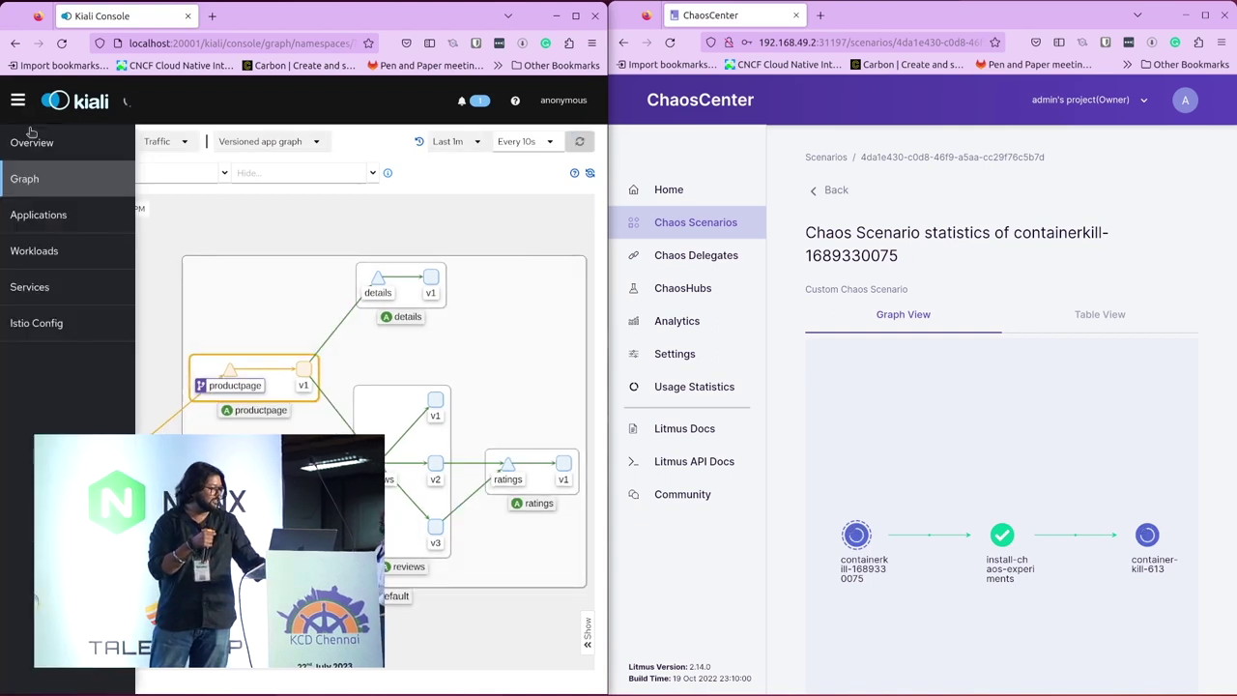
{"action": "left_click", "coordinate": [58, 217]}
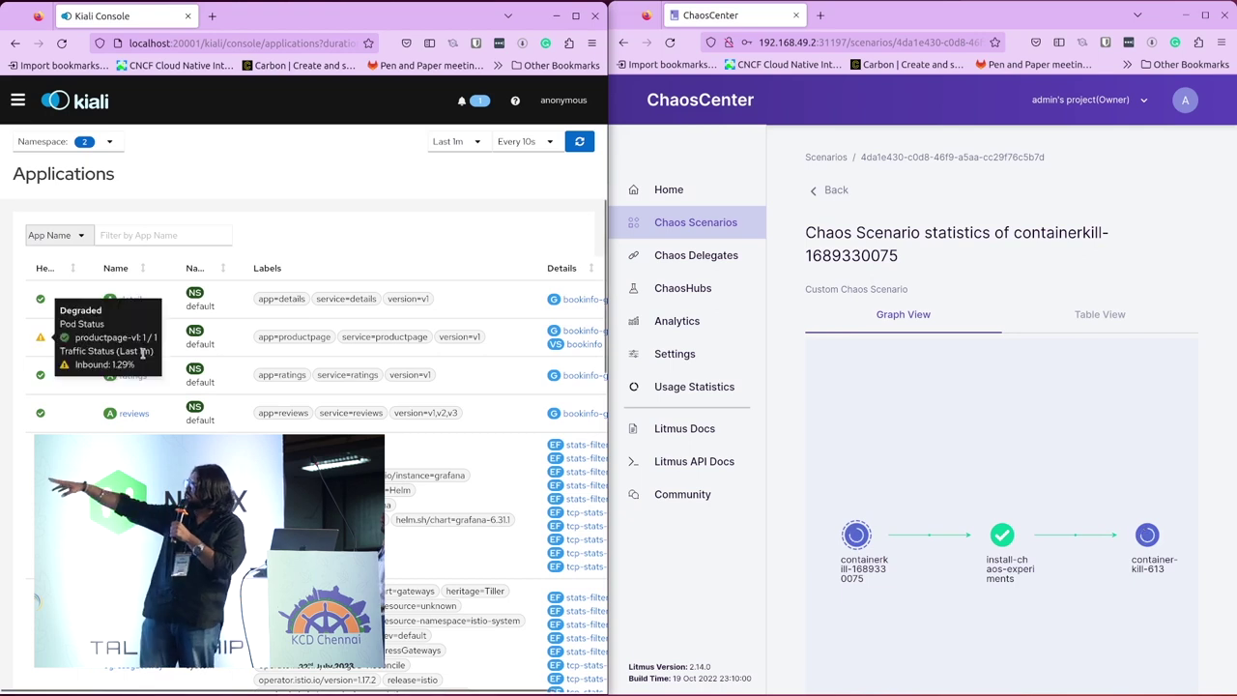
{"action": "left_click", "coordinate": [129, 344]}
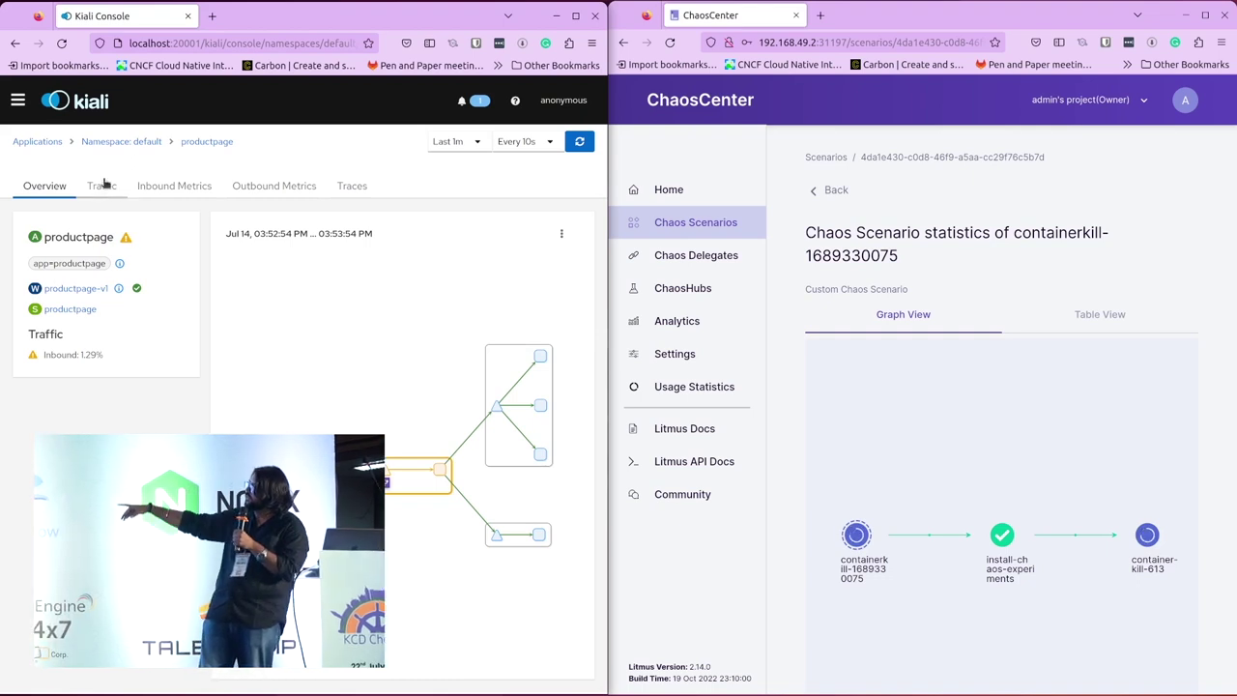
{"action": "left_click", "coordinate": [103, 186]}
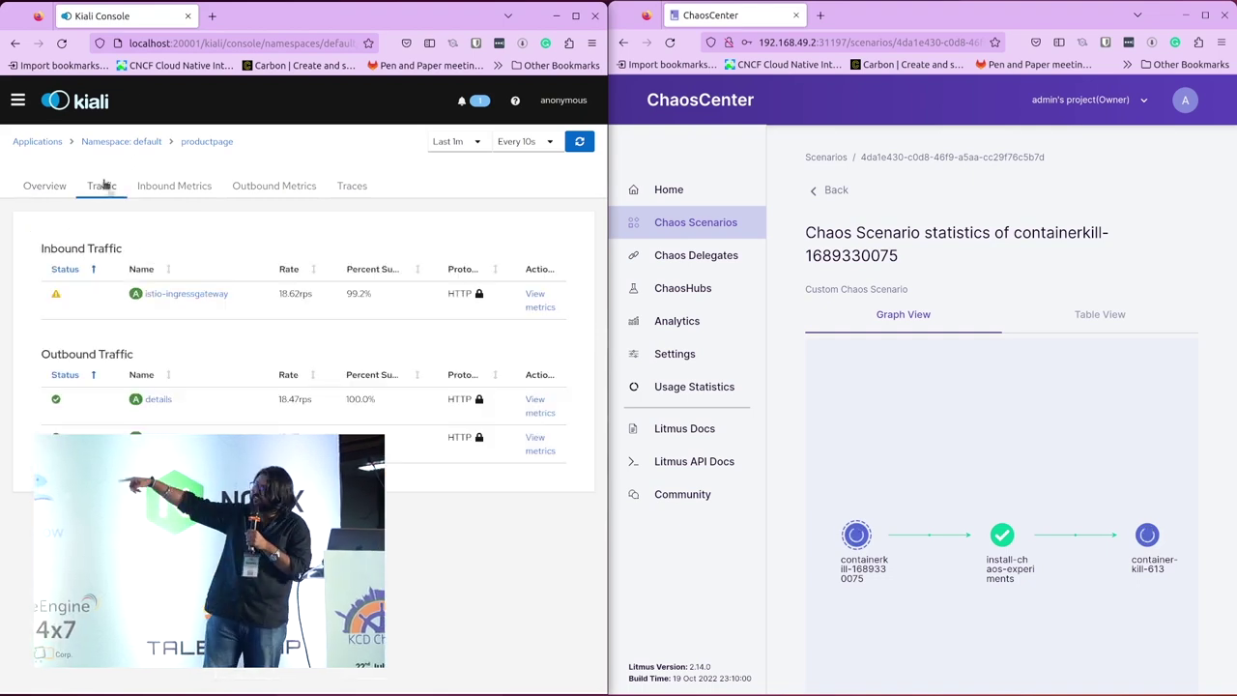
{"action": "left_click", "coordinate": [543, 306]}
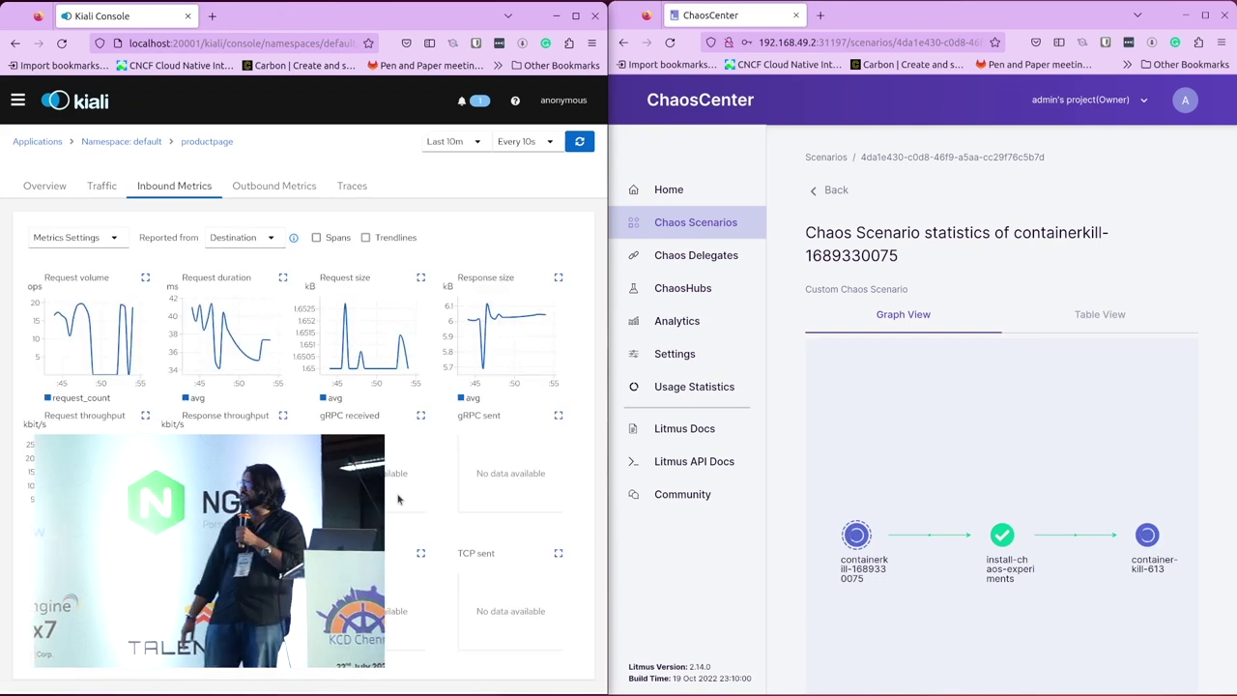
{"action": "left_click", "coordinate": [103, 188]}
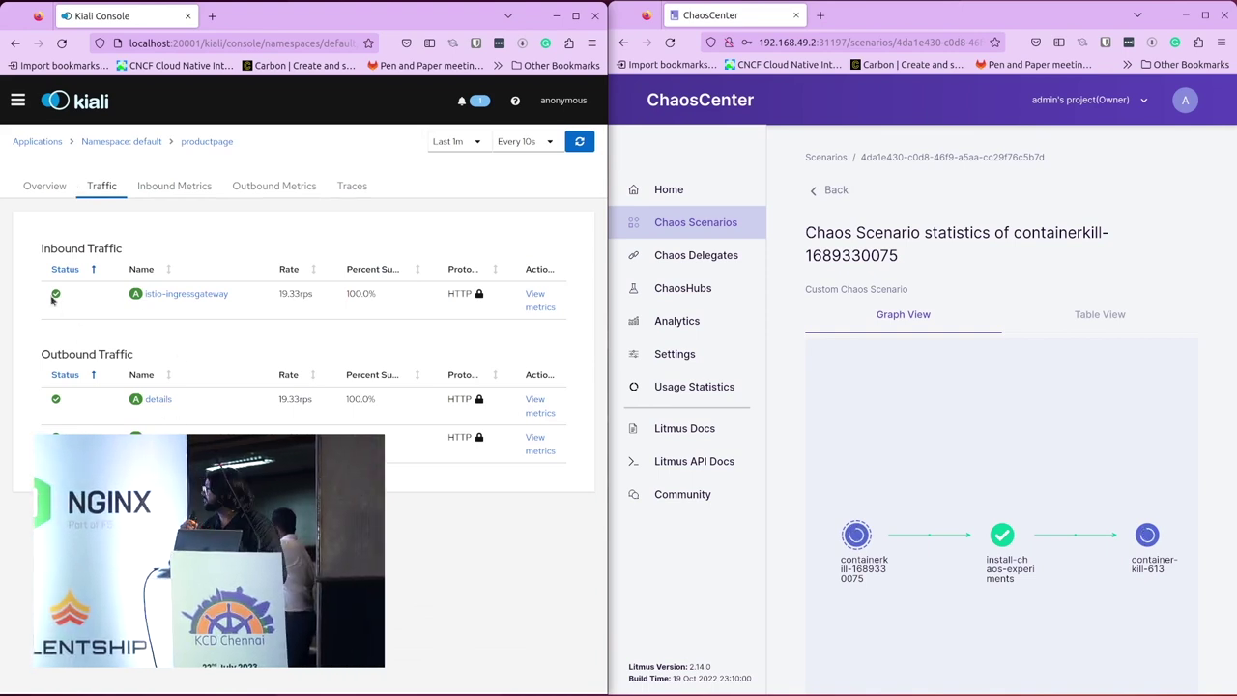
Step: Return to the Kiali traffic graph and close the navigation sidebar
{"action": "left_click", "coordinate": [18, 101]}
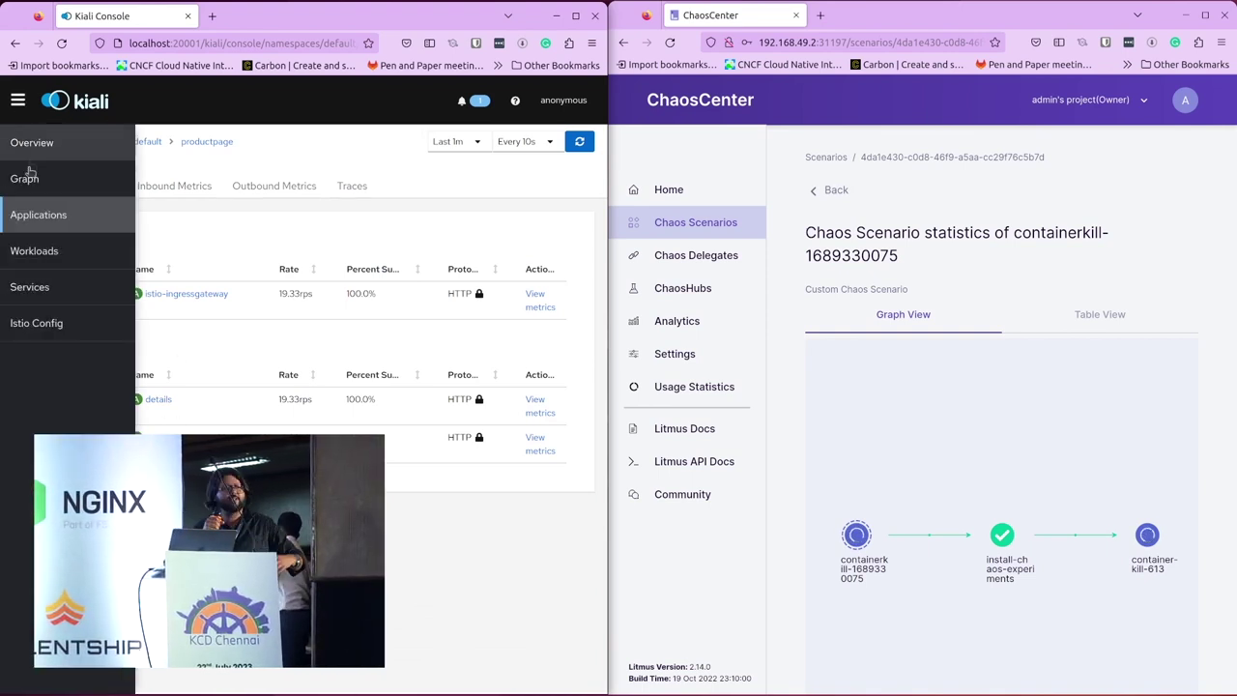
{"action": "left_click", "coordinate": [27, 179]}
{"action": "left_click", "coordinate": [18, 101]}
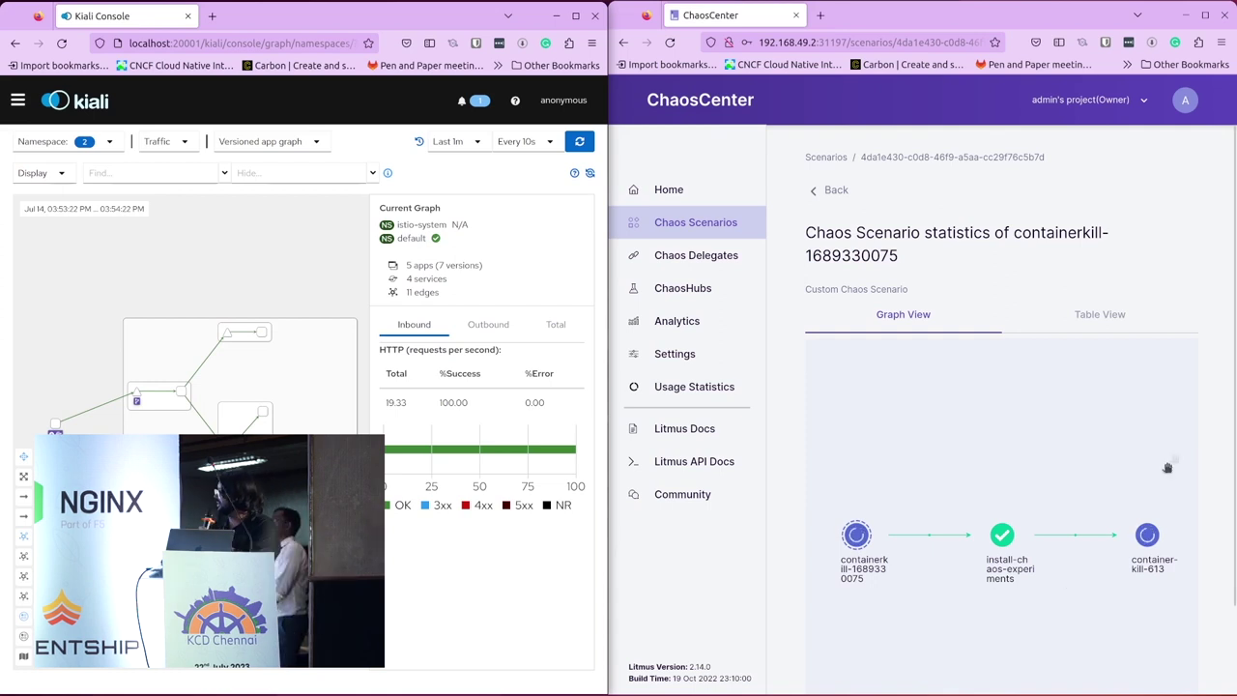
Step: Inspect the container-kill-613 step's details and logs, then close its details panel
{"action": "scroll", "coordinate": [1216, 488], "scroll_direction": "down", "scroll_amount": 2}
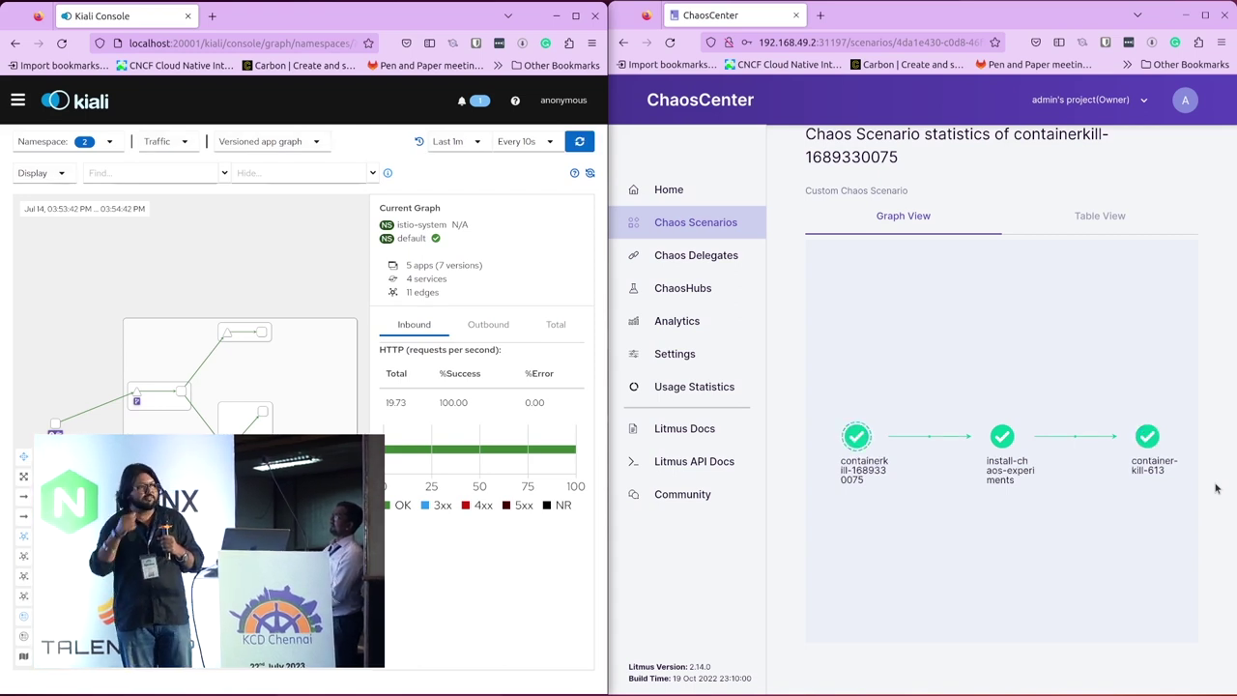
{"action": "left_click", "coordinate": [1146, 468]}
{"action": "scroll", "coordinate": [1059, 557], "scroll_direction": "down", "scroll_amount": 5}
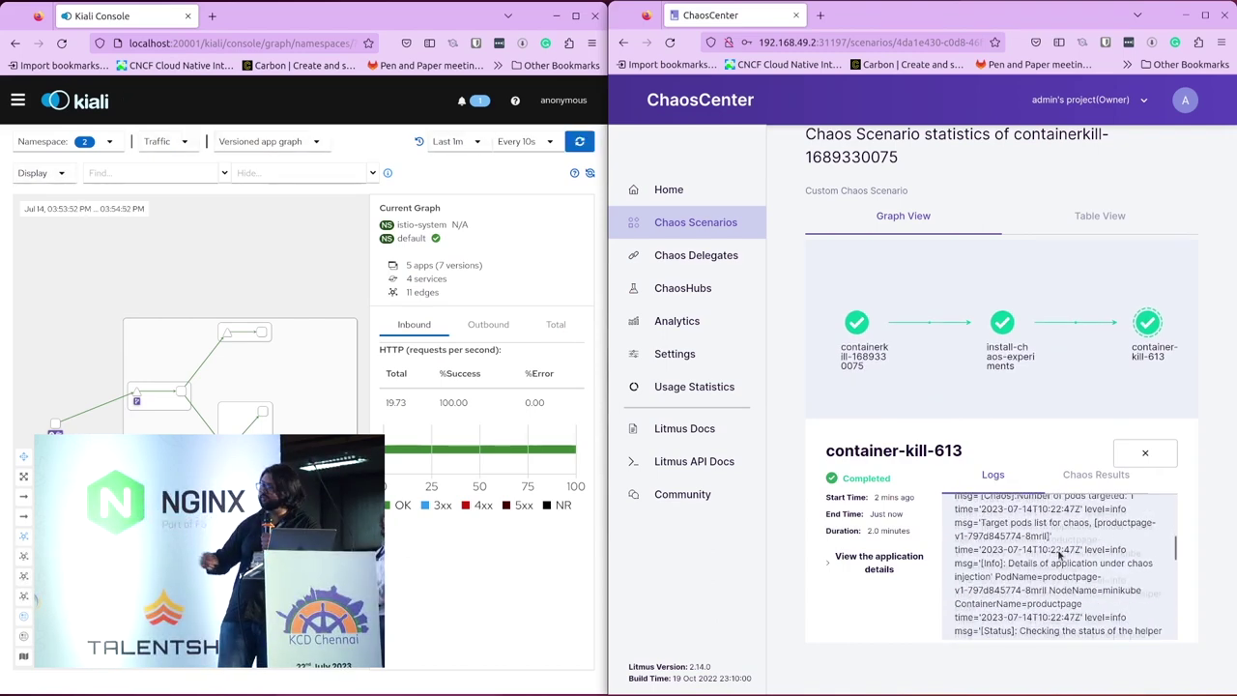
{"action": "scroll", "coordinate": [1060, 557], "scroll_direction": "down", "scroll_amount": 5}
{"action": "left_click", "coordinate": [1145, 453]}
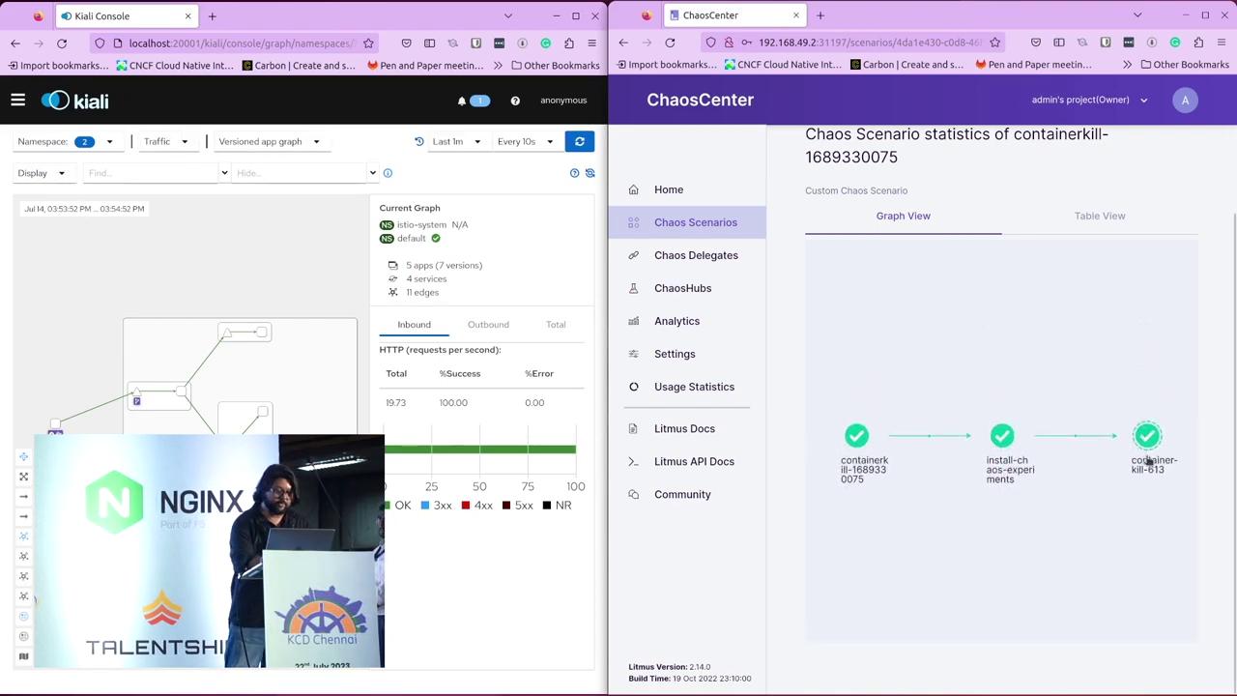